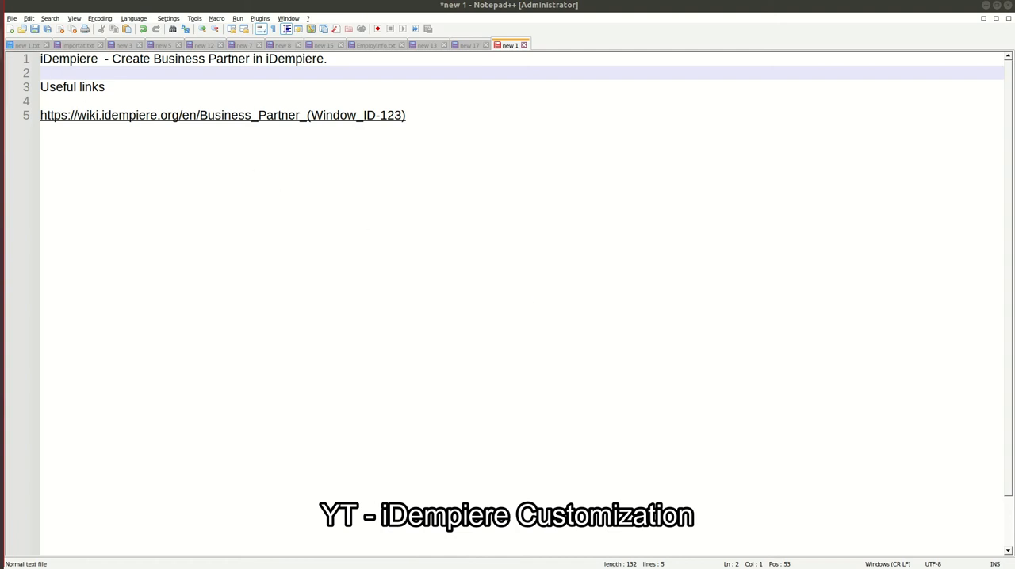
Switch to iDempiere in the browser and log in with role selection enabled, choosing the YouTube Admin role
left_click(4, 45)
left_click(63, 9)
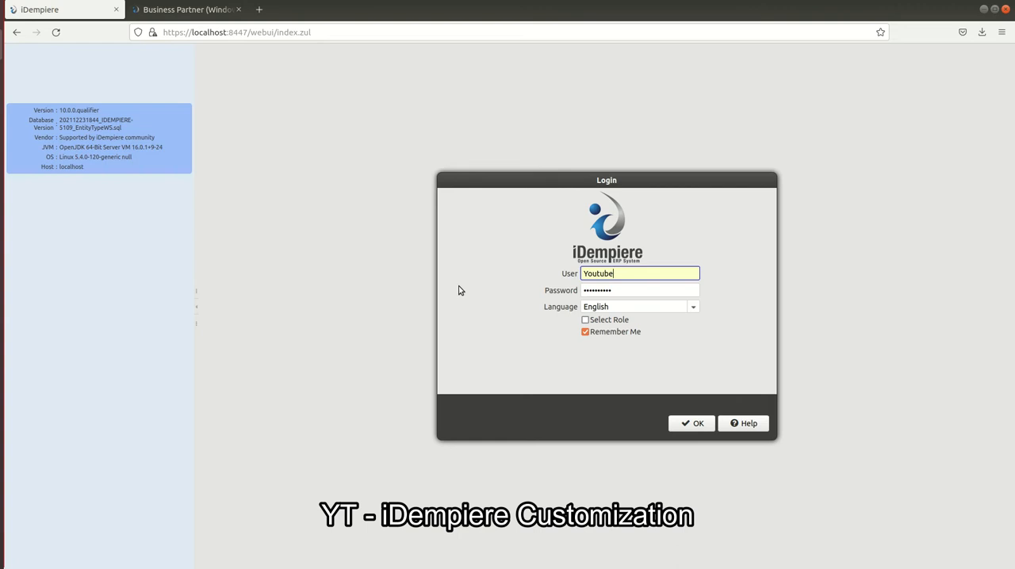
left_click(692, 424)
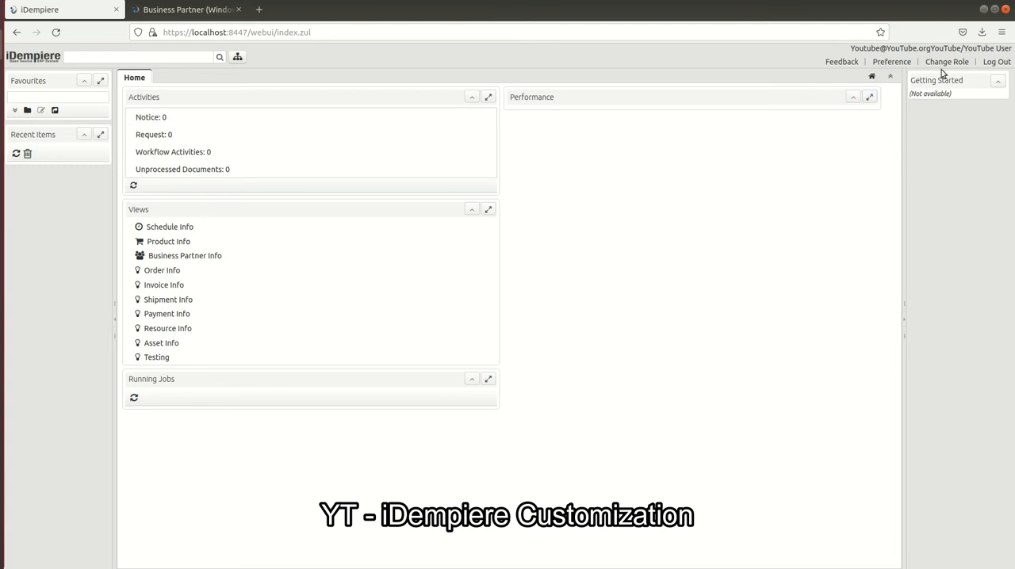
left_click(997, 62)
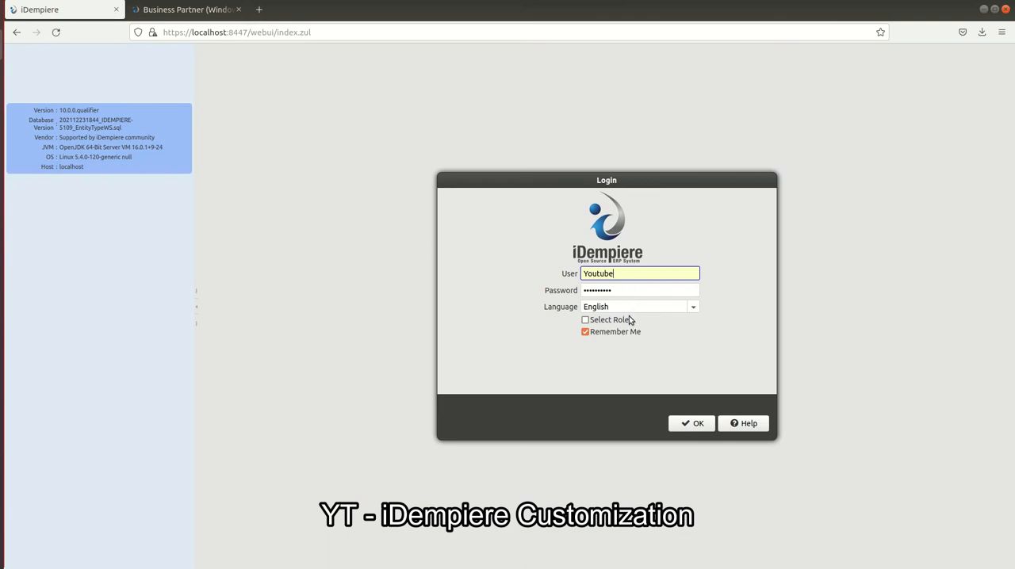
left_click(599, 323)
left_click(690, 423)
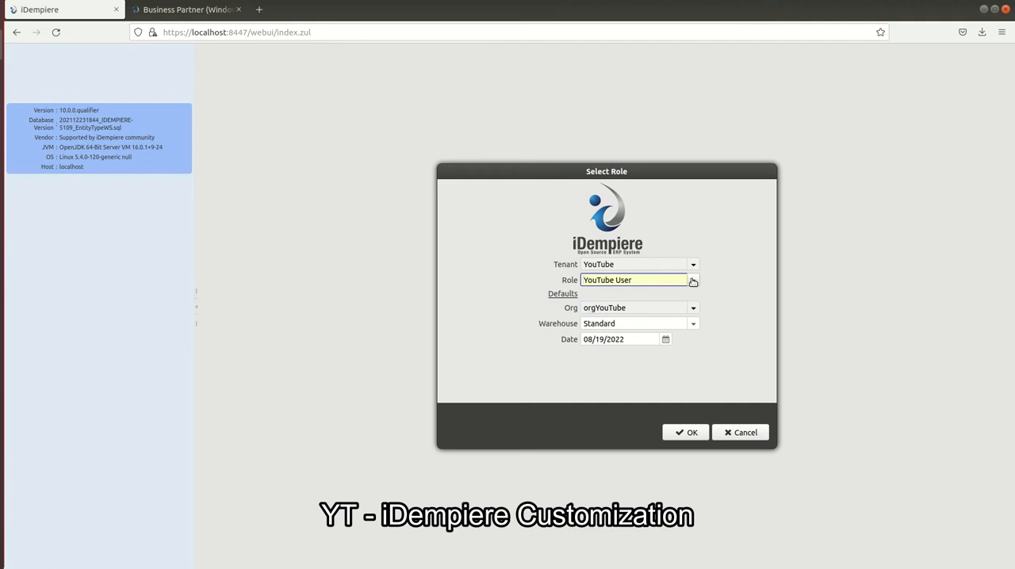
left_click(693, 280)
left_click(641, 295)
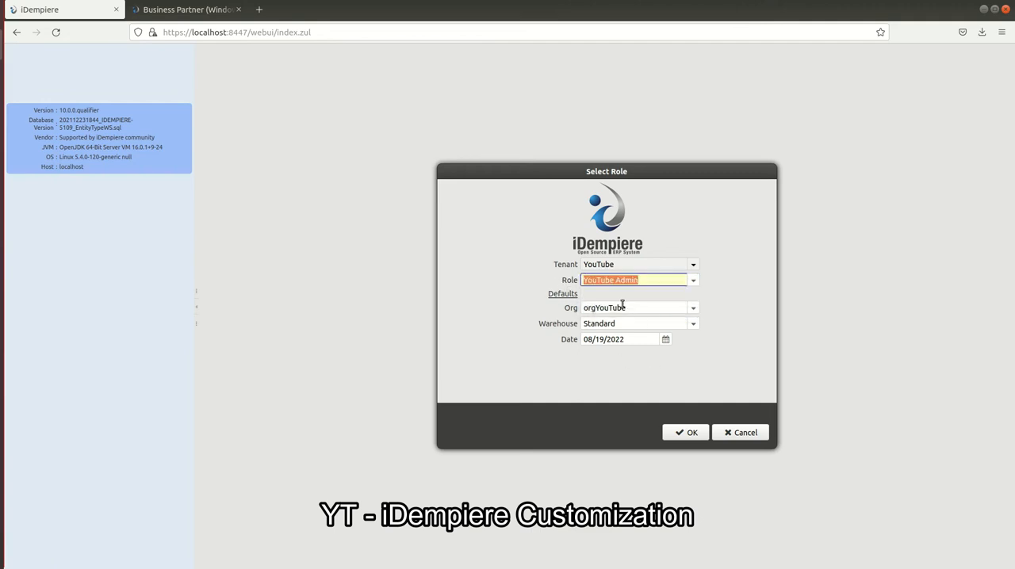
left_click(689, 436)
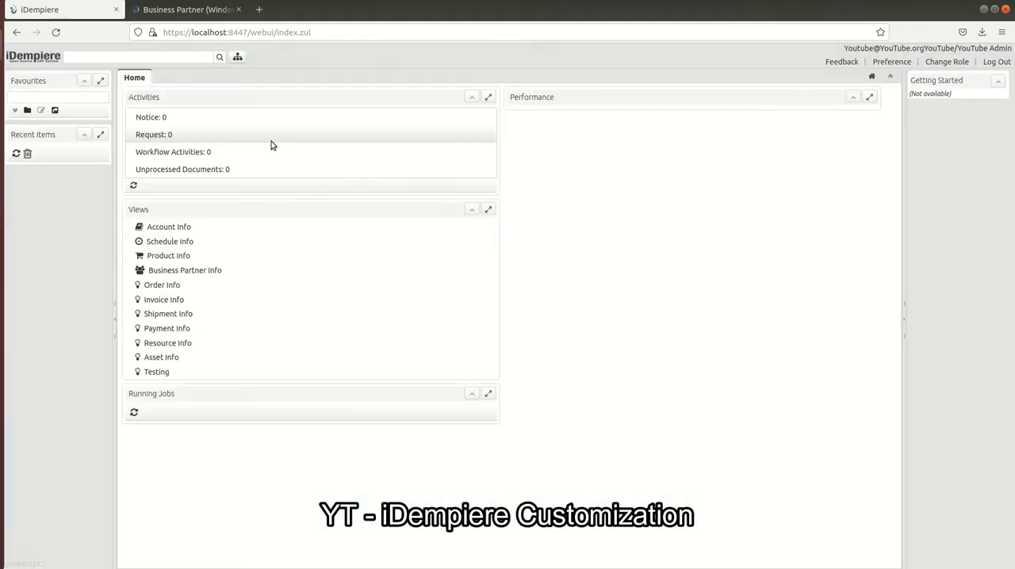
Search the application menu for "busi" and open the Business Partner window
left_click(123, 55)
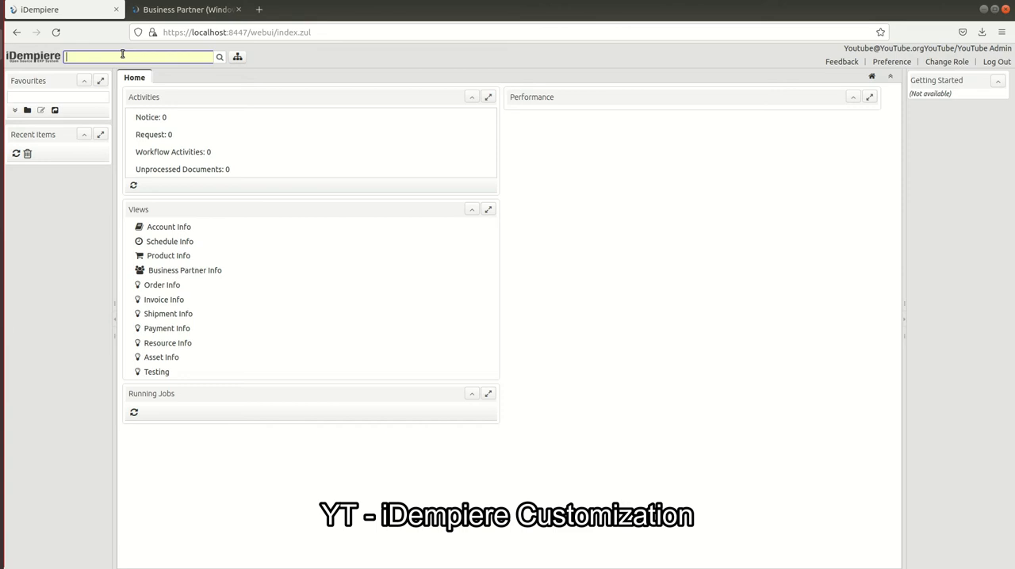
type("bussi")
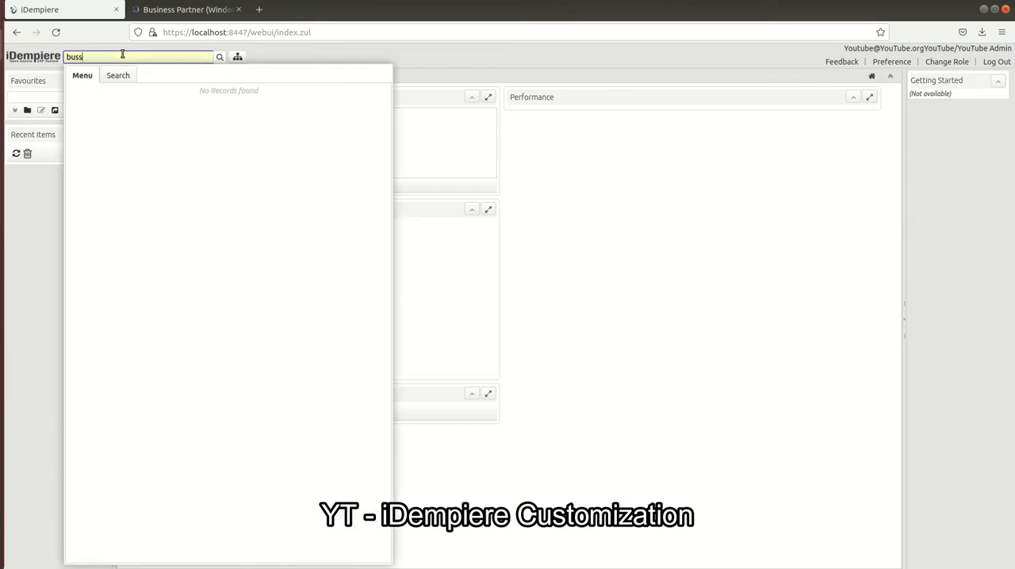
key("BackSpace")
type("i")
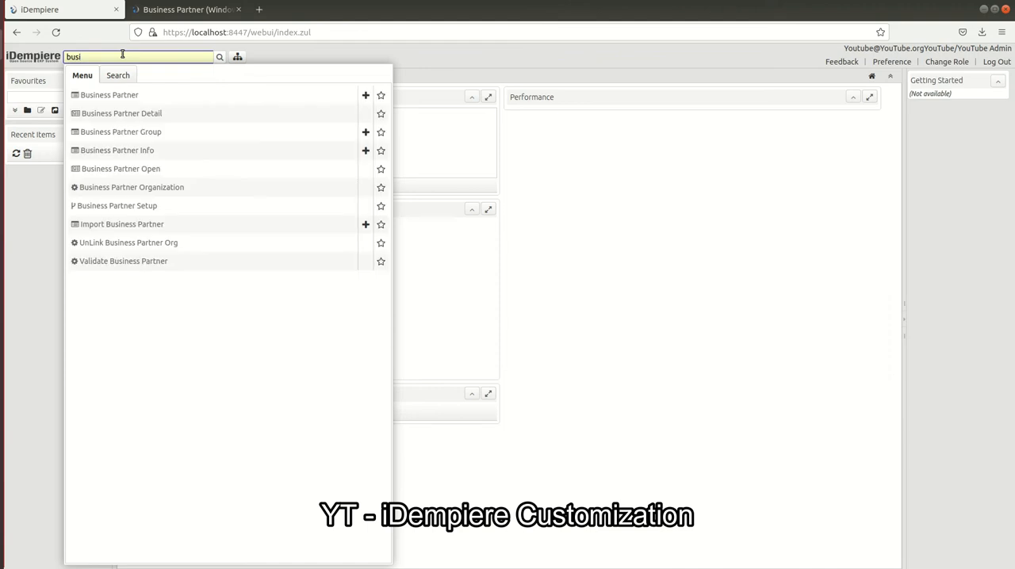
left_click(234, 96)
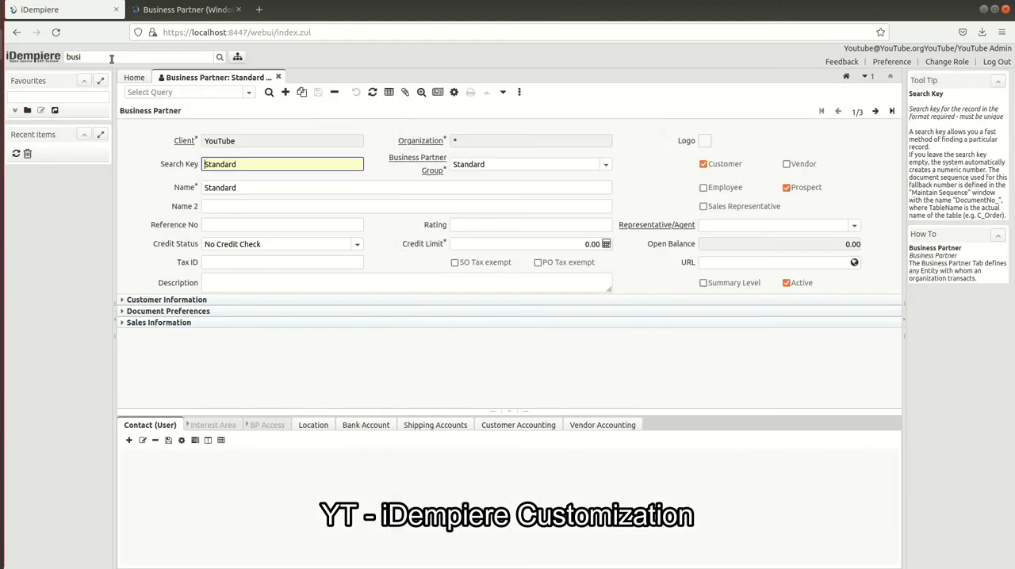
Add the Business Partner window to the favourites from the menu search results
left_click(111, 58)
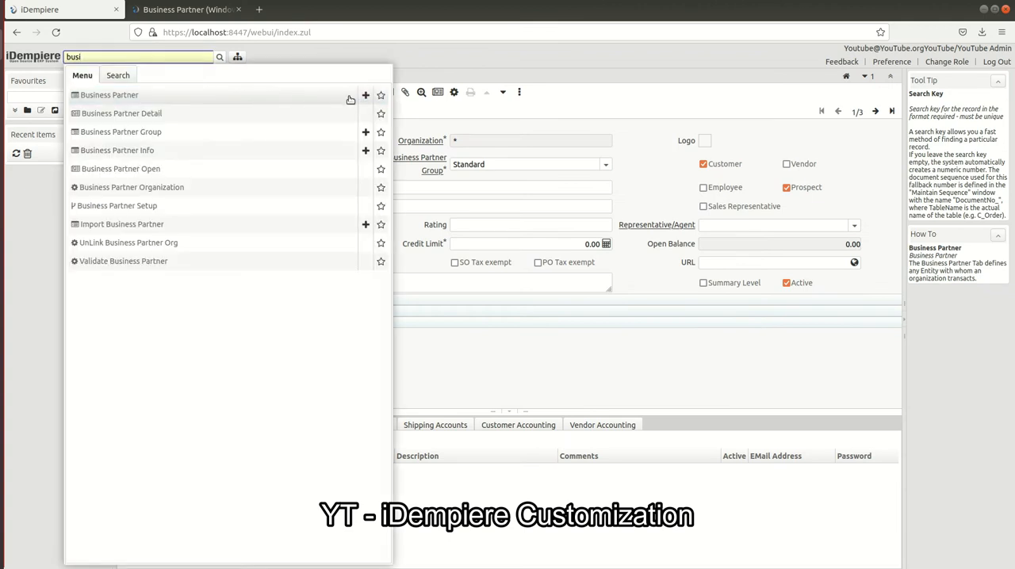
left_click(381, 96)
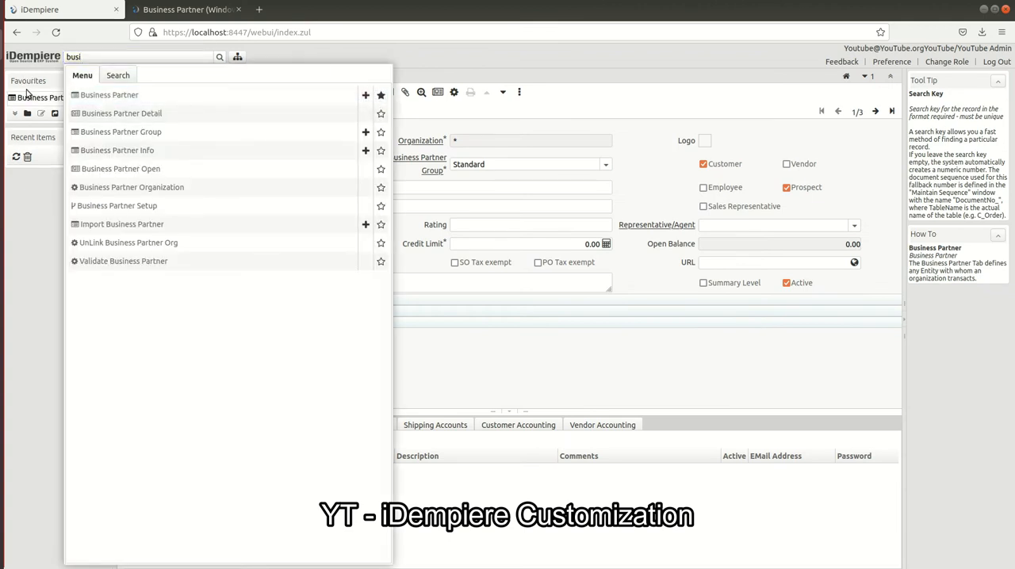
left_click(26, 280)
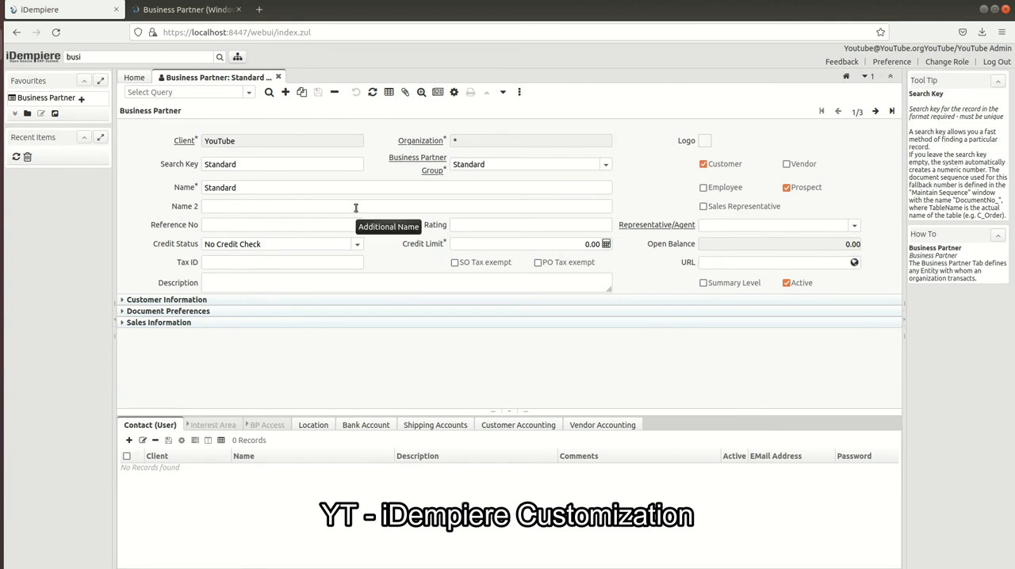
Browse the existing business partner records and start a new one named Google Inc
double_click(176, 187)
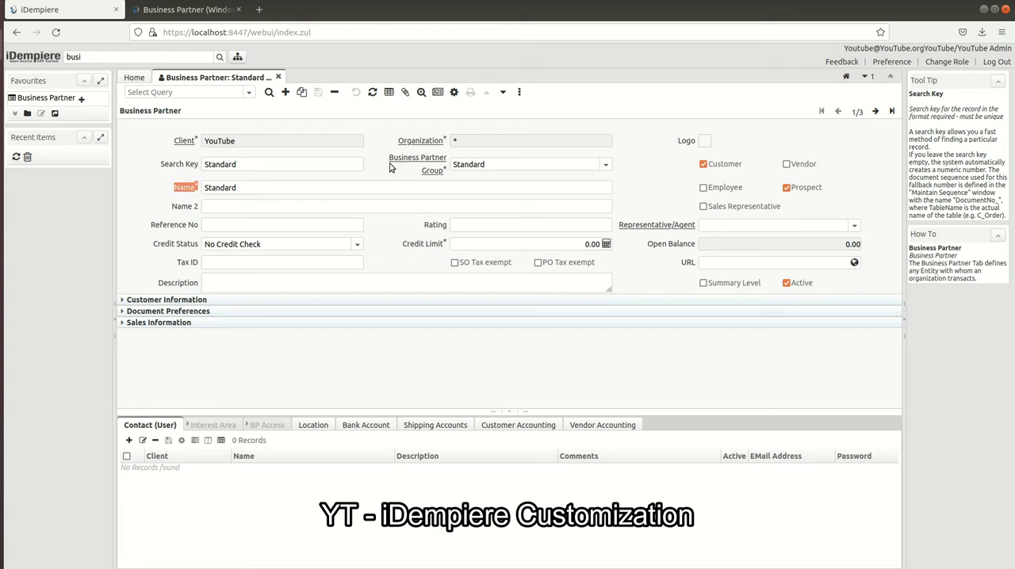
key("alt+Right")
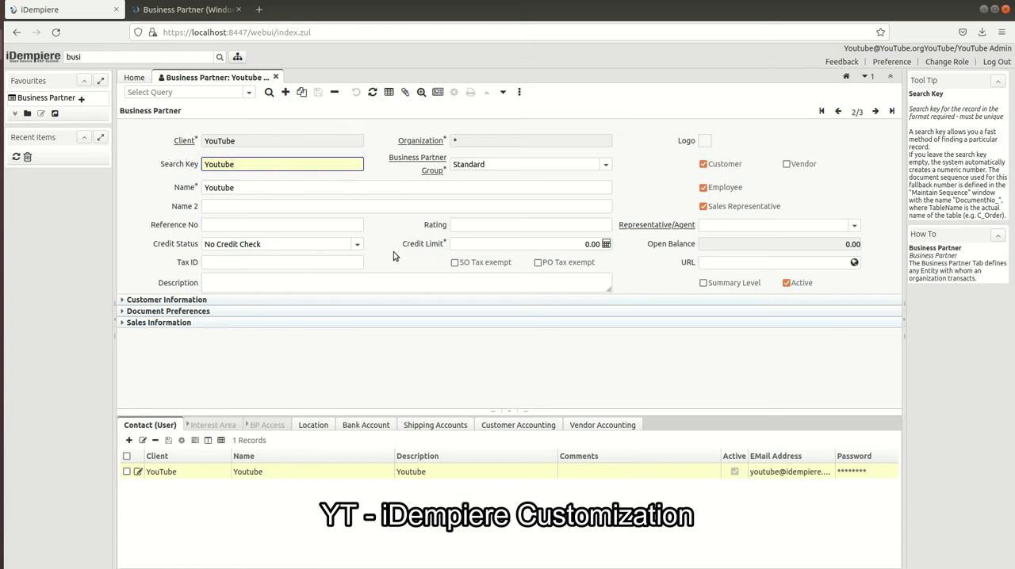
key("alt+Right")
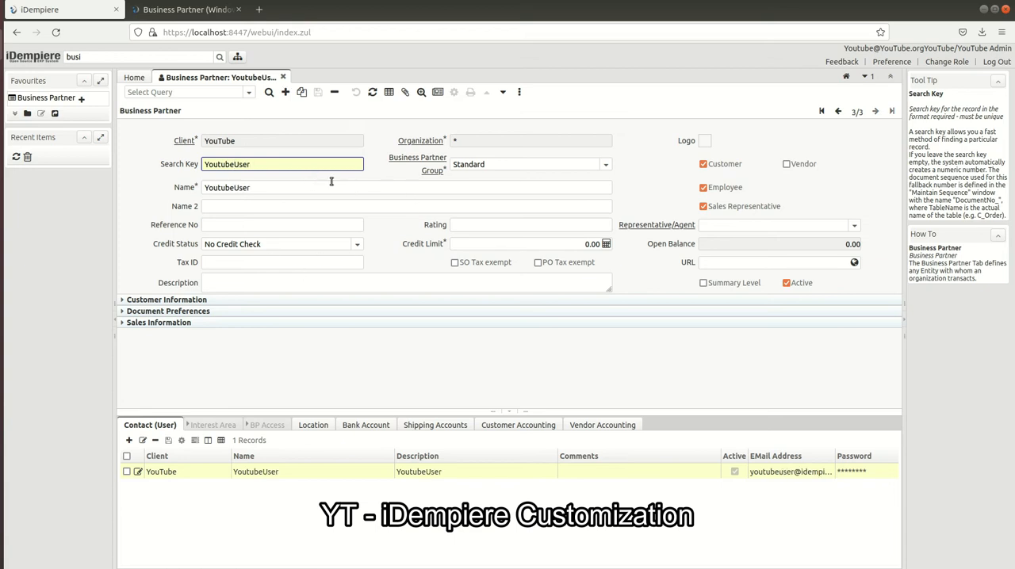
left_click(285, 92)
left_click(274, 164)
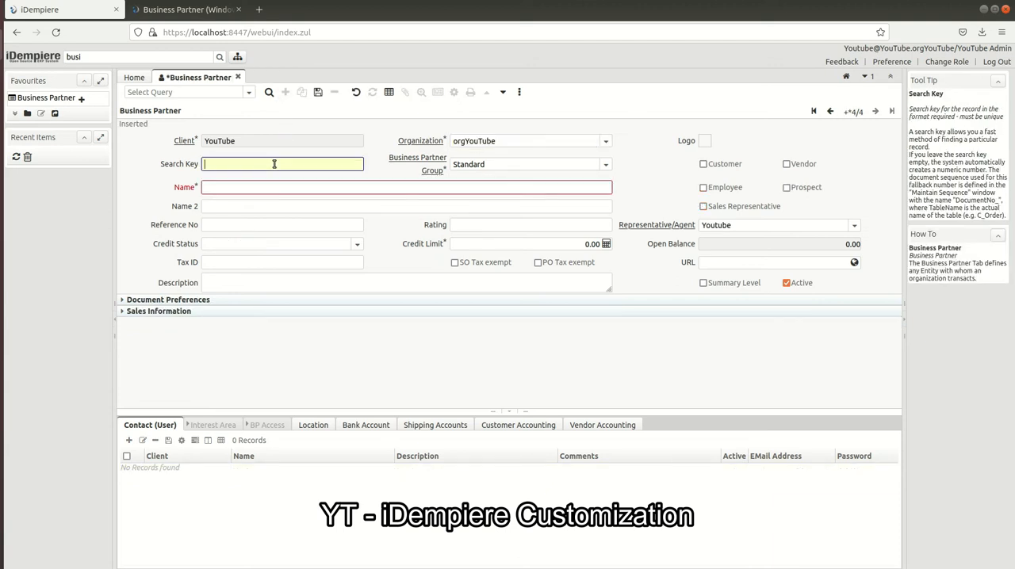
left_click(263, 190)
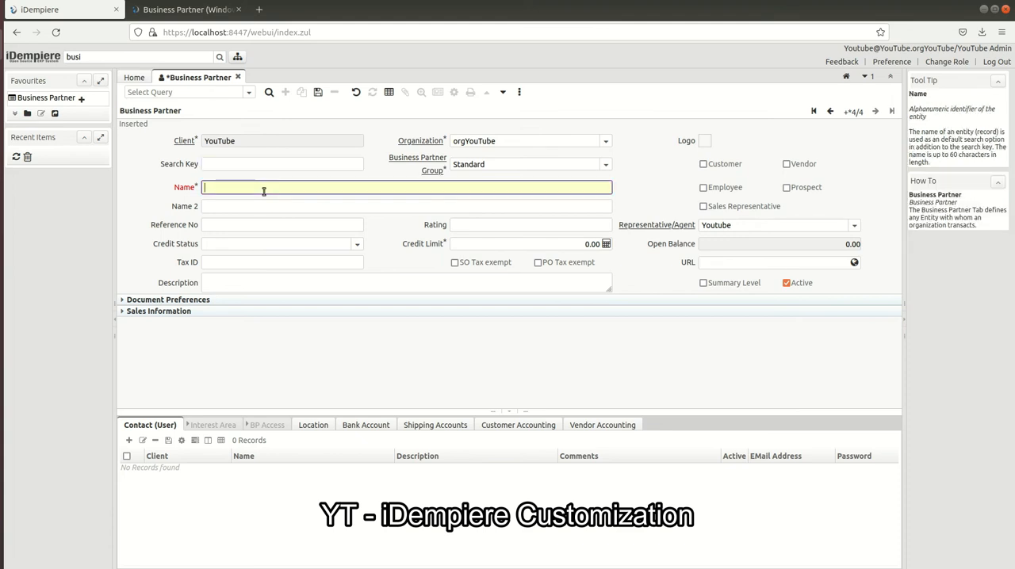
type("Google Inc")
Open the Business Partner Group window from the group field of the Google Inc record
left_click(440, 166)
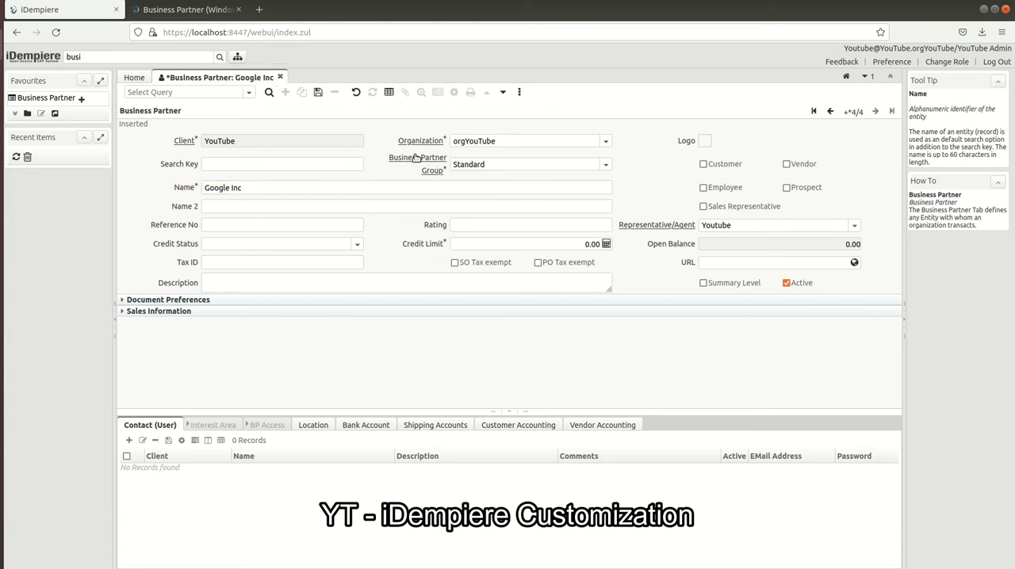
left_click(415, 158)
left_click(268, 93)
left_click(269, 93)
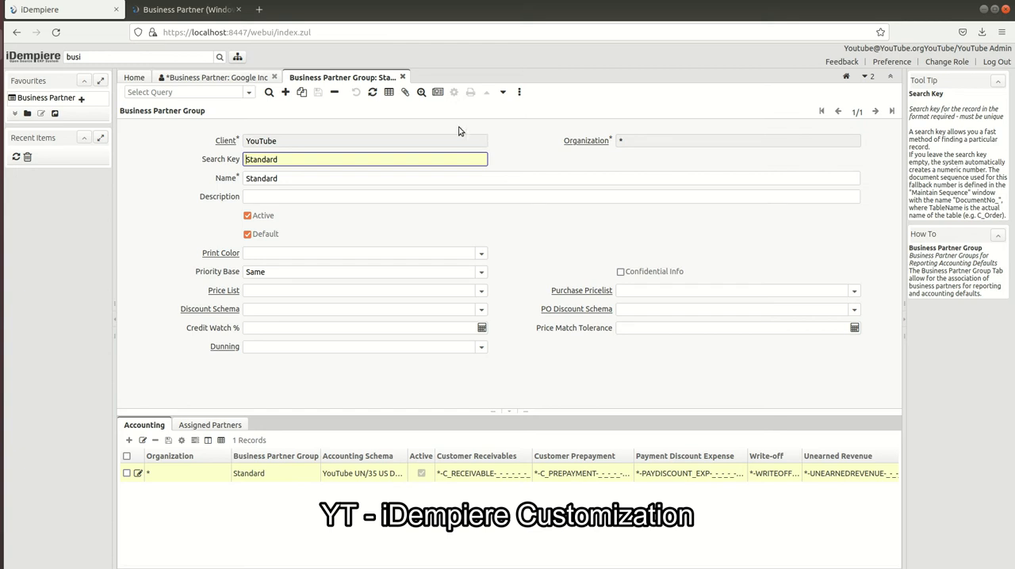
left_click(236, 78)
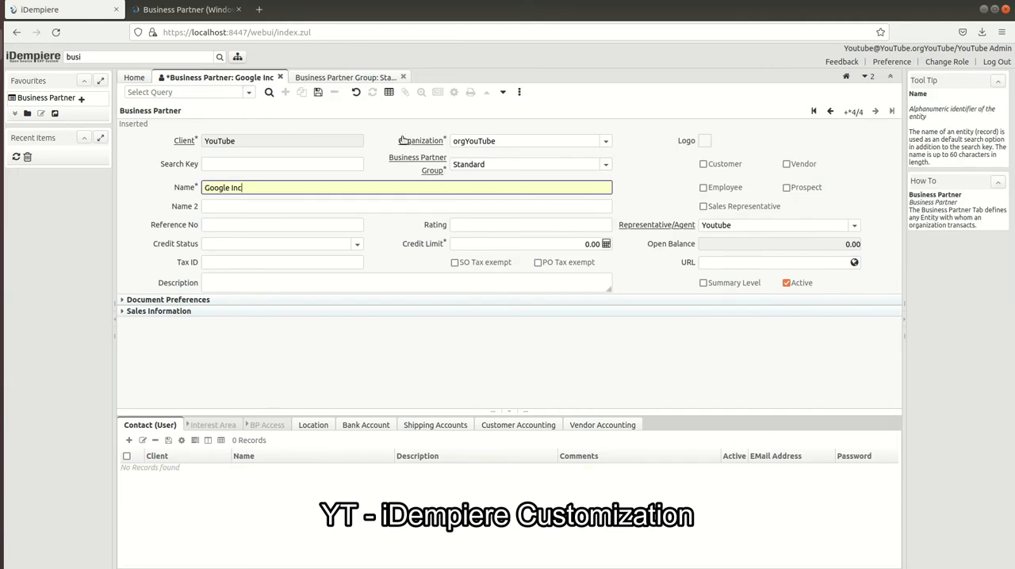
left_click(326, 78)
Create and save a new business partner group with both search key and name set to Partners
left_click(285, 92)
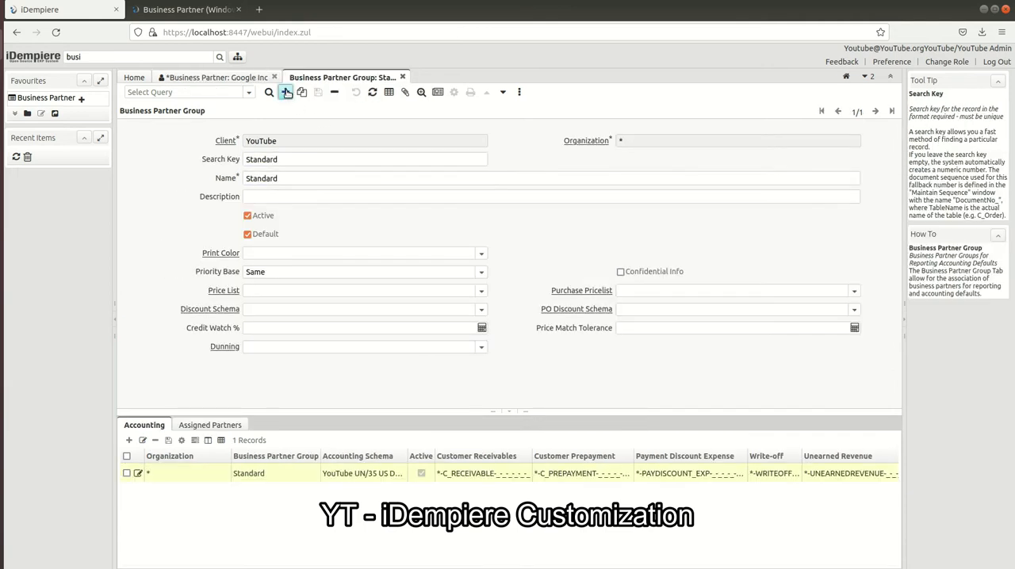
left_click(292, 163)
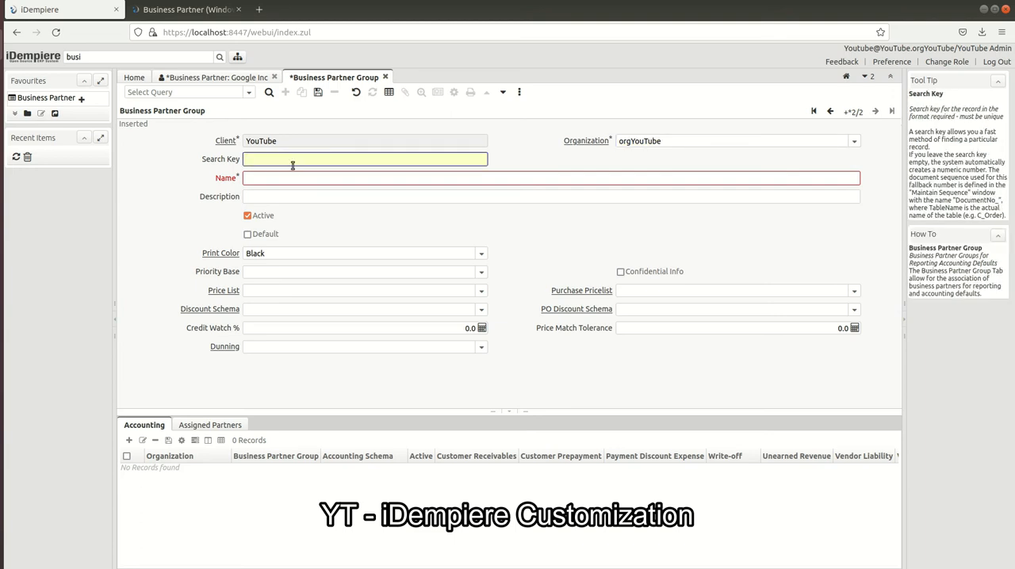
type("Partners")
double_click(293, 164)
key("ctrl+c")
key("Tab")
key("ctrl+v")
left_click(318, 92)
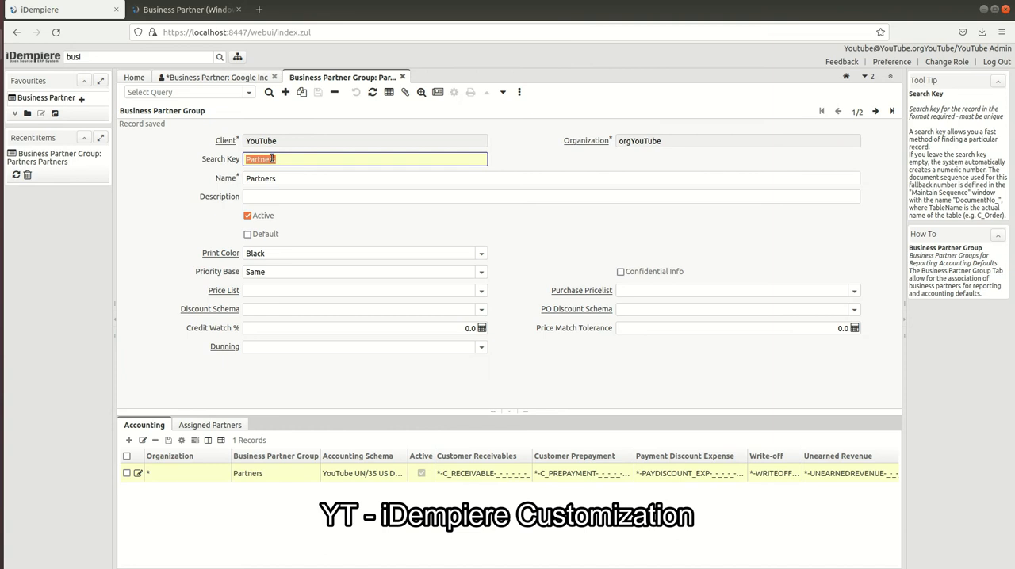
Set the business partner group of the Google Inc record to Partners
left_click(242, 77)
left_click(487, 165)
double_click(486, 165)
key("ctrl+v")
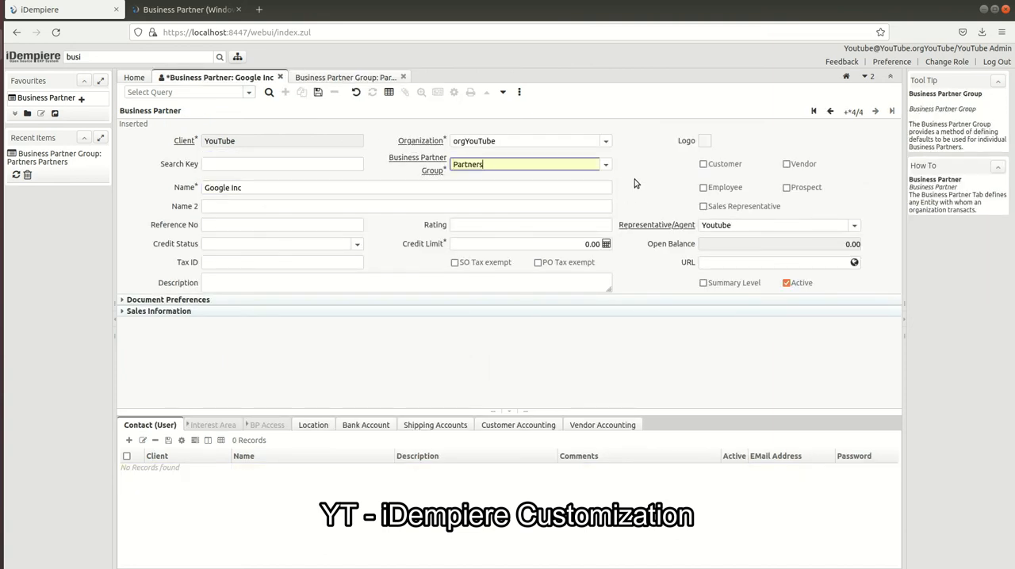
key("Tab")
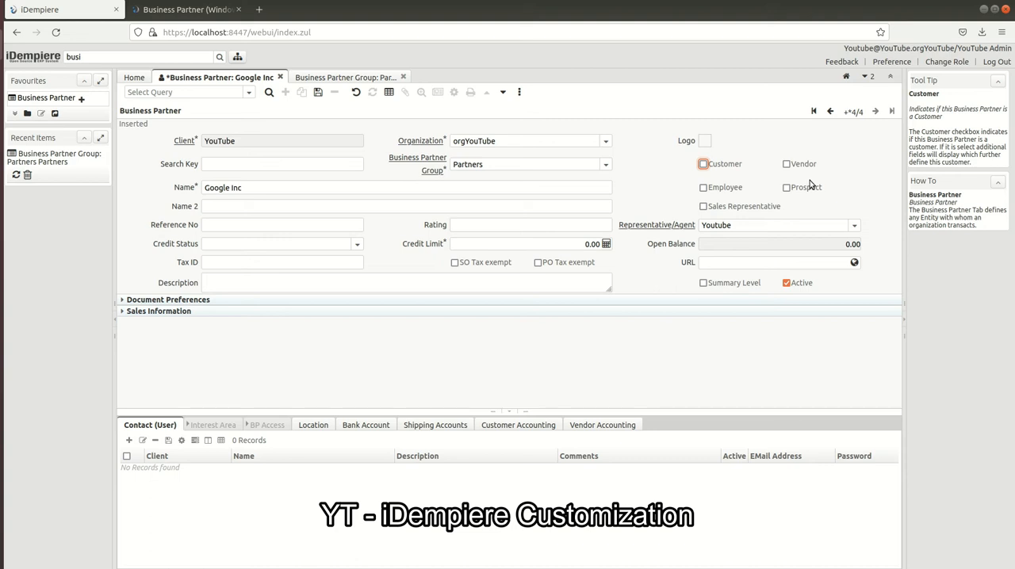
double_click(290, 139)
left_click(160, 141)
double_click(215, 142)
left_click(155, 155)
double_click(229, 144)
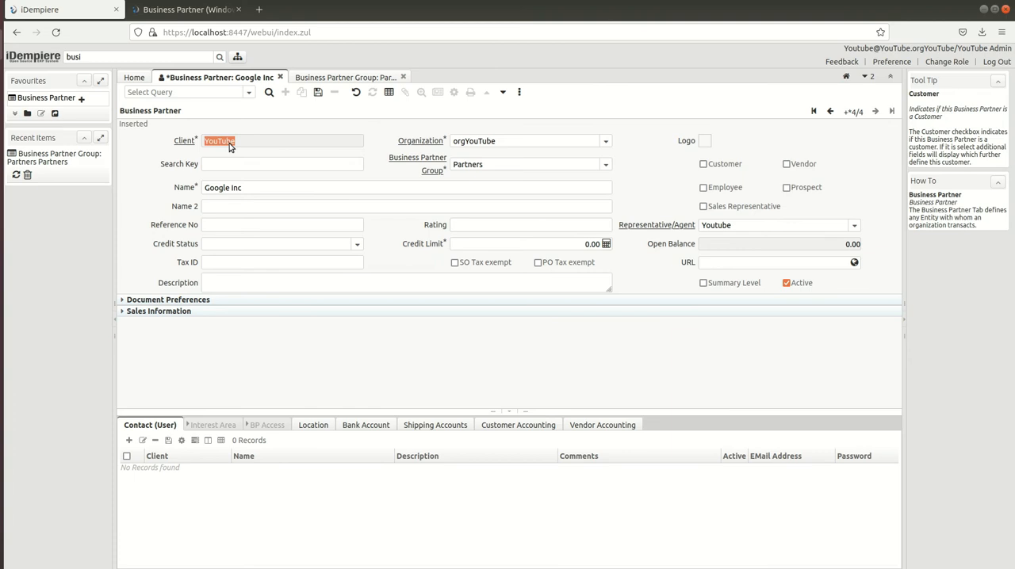
left_click(337, 139)
double_click(278, 145)
Mark the Google Inc business partner as a Prospect
left_click(789, 188)
left_click(790, 189)
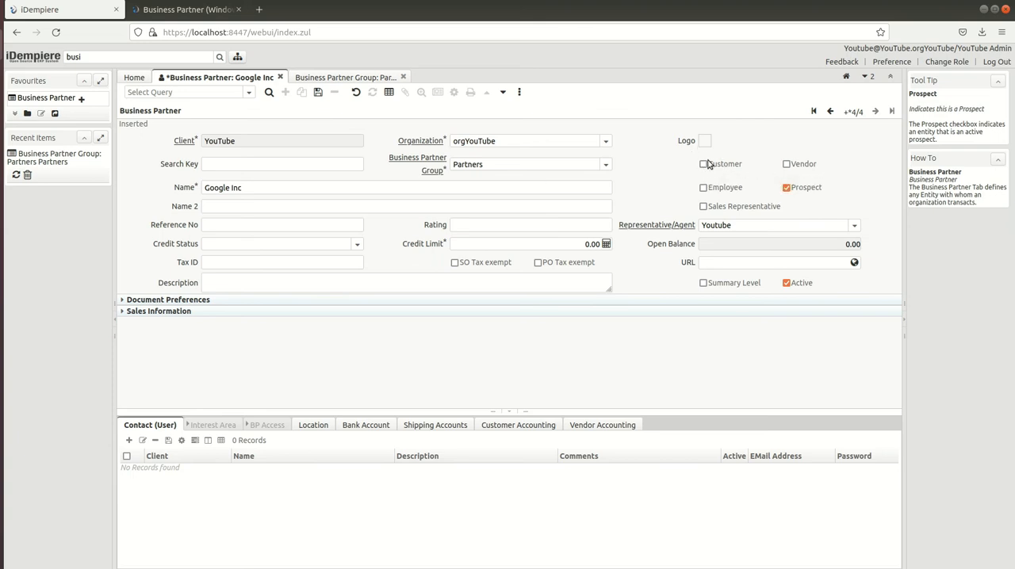
Try the Customer and Vendor options in turn on Google Inc, expanding each one's information section and clearing the option again
left_click(704, 165)
left_click(166, 300)
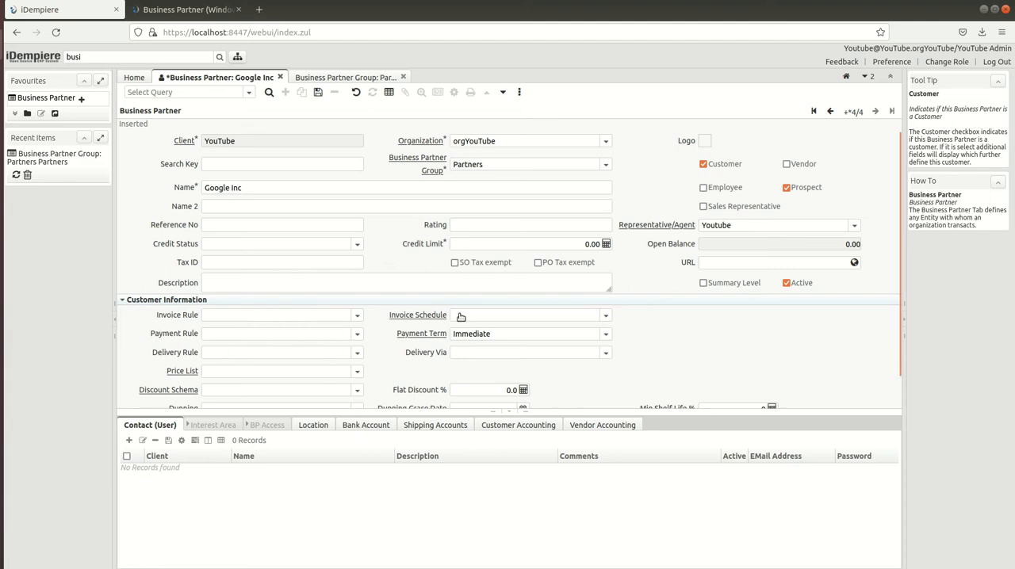
left_click(719, 166)
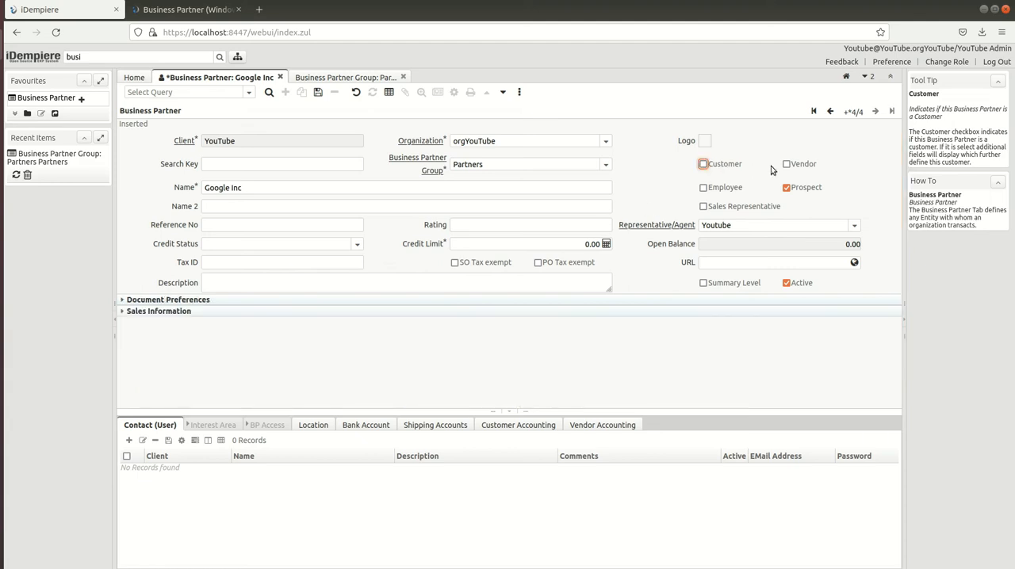
left_click(811, 168)
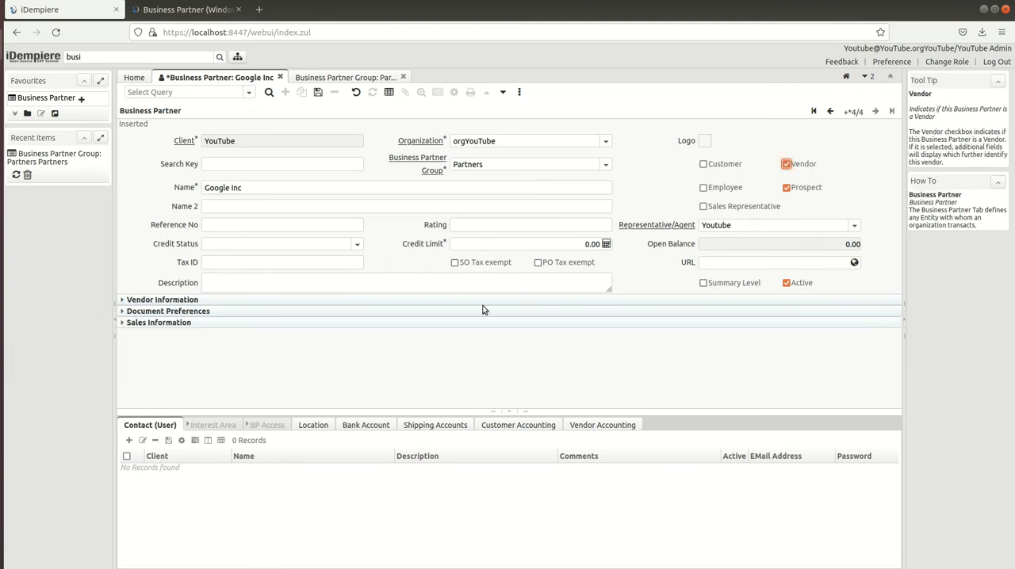
left_click(183, 299)
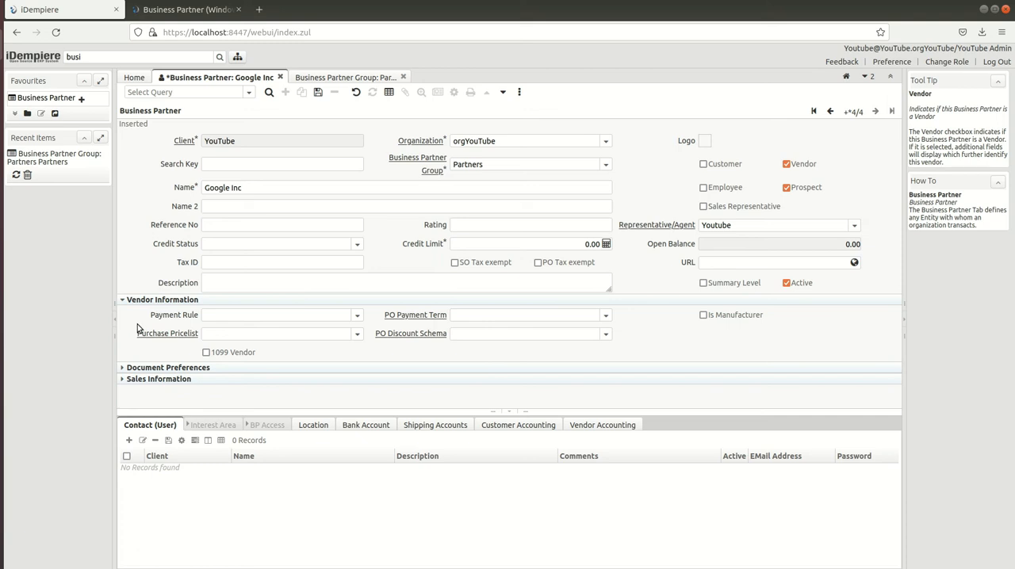
left_click(806, 165)
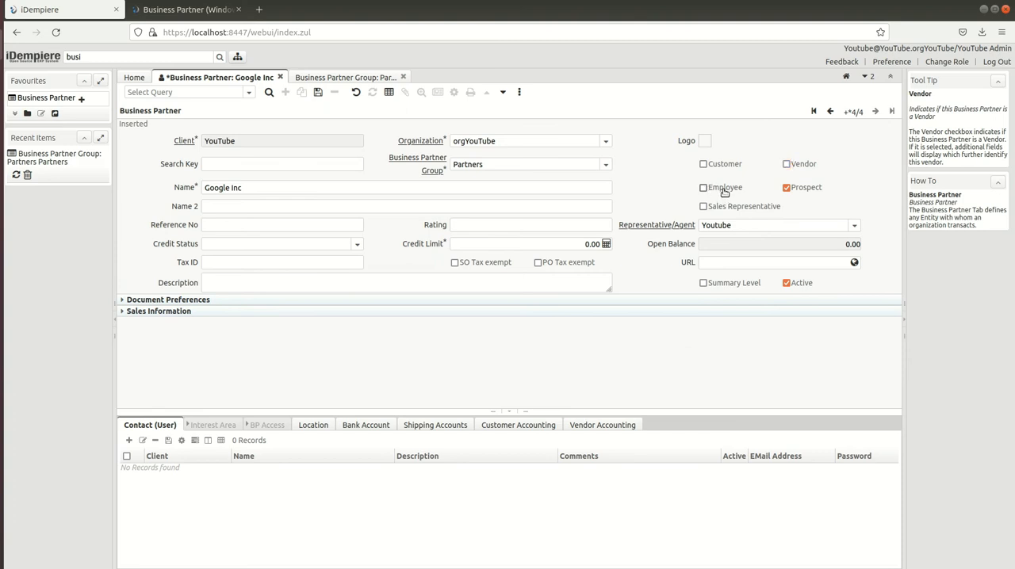
Try the Employee option on Google Inc, clear it again, and save the business partner record
left_click(725, 191)
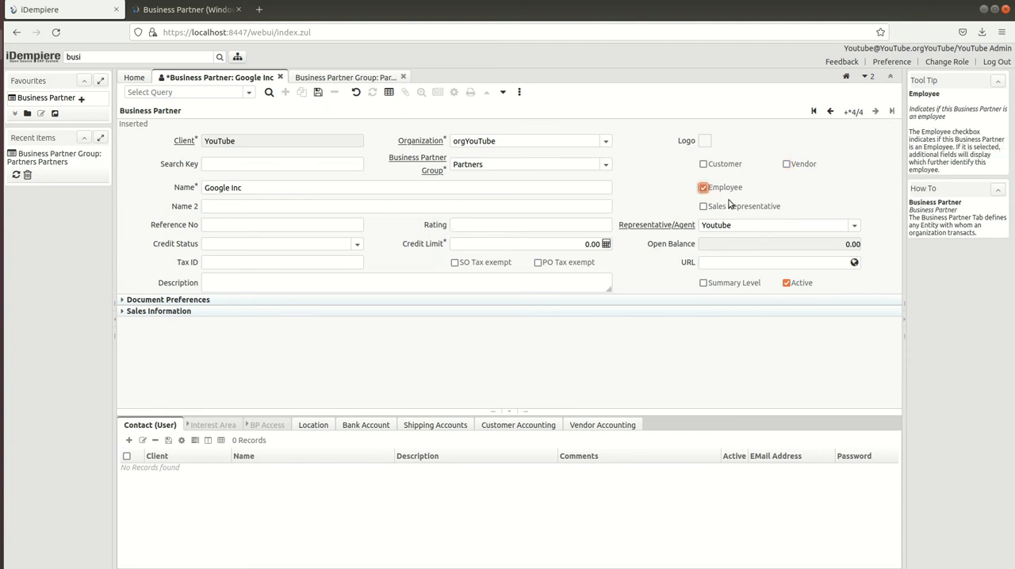
left_click(713, 188)
left_click(318, 92)
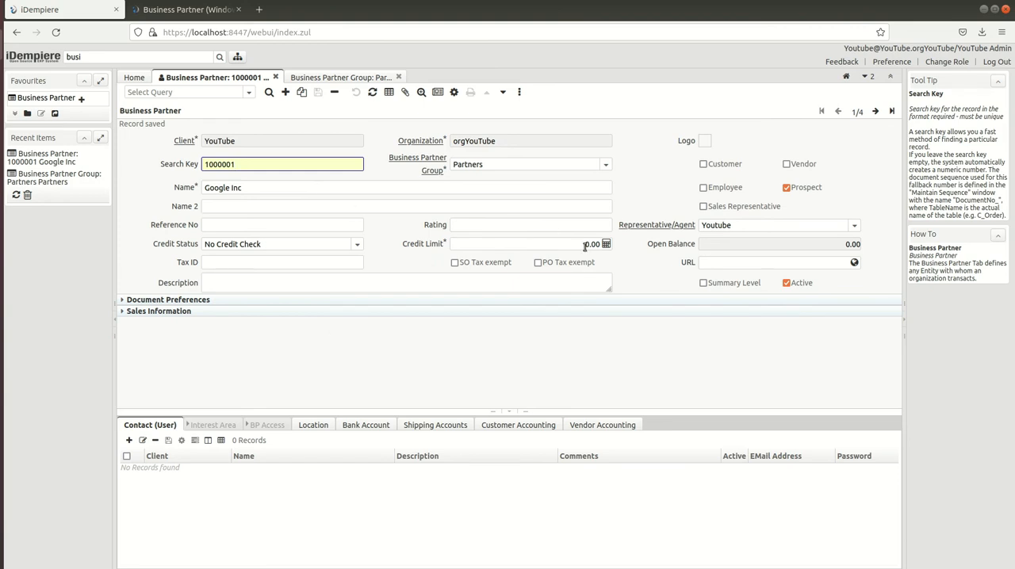
Expand the Sales Information and Document Preferences sections of the Google Inc record to view their fields
left_click(166, 311)
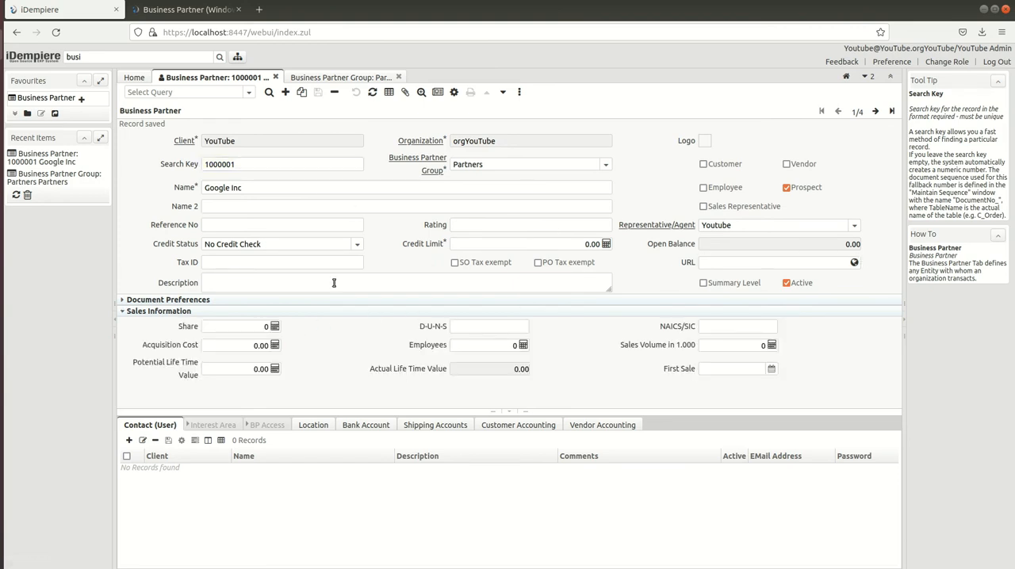
left_click(155, 299)
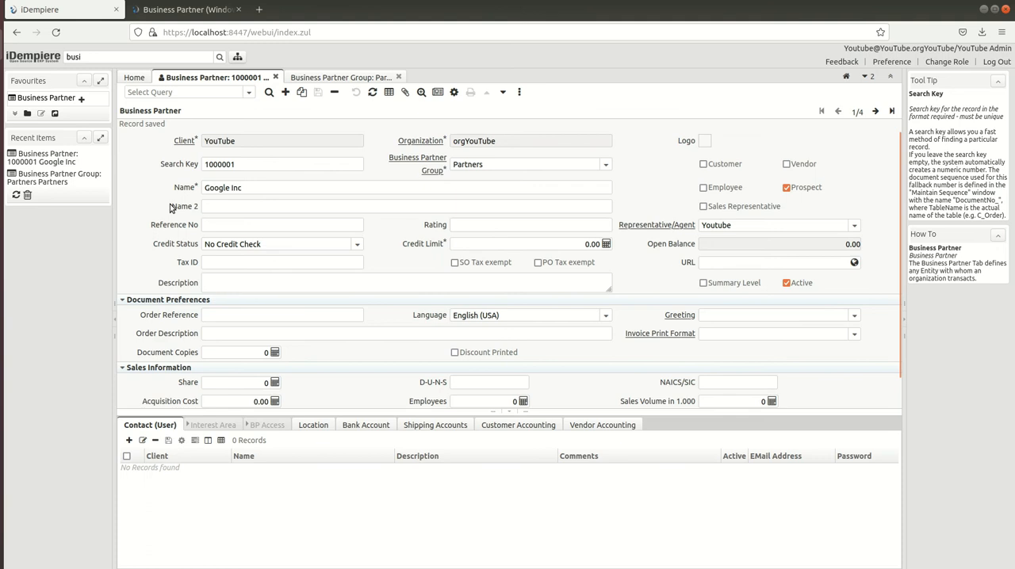
Replace the search key of the Google Inc business partner with Google, copied from its name, and save the record
left_click(217, 188)
double_click(216, 189)
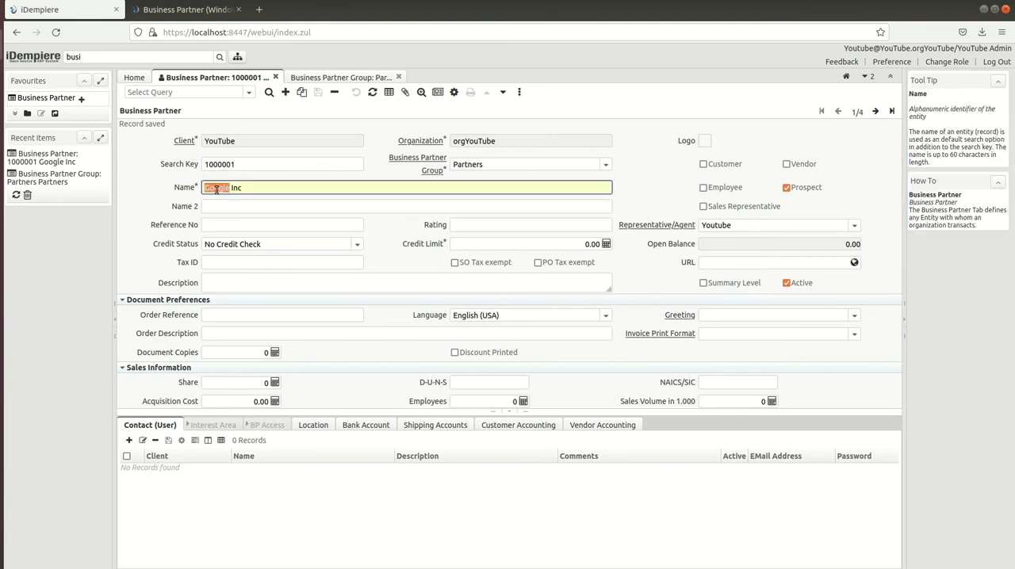
key("ctrl+c")
double_click(226, 164)
key("ctrl+v")
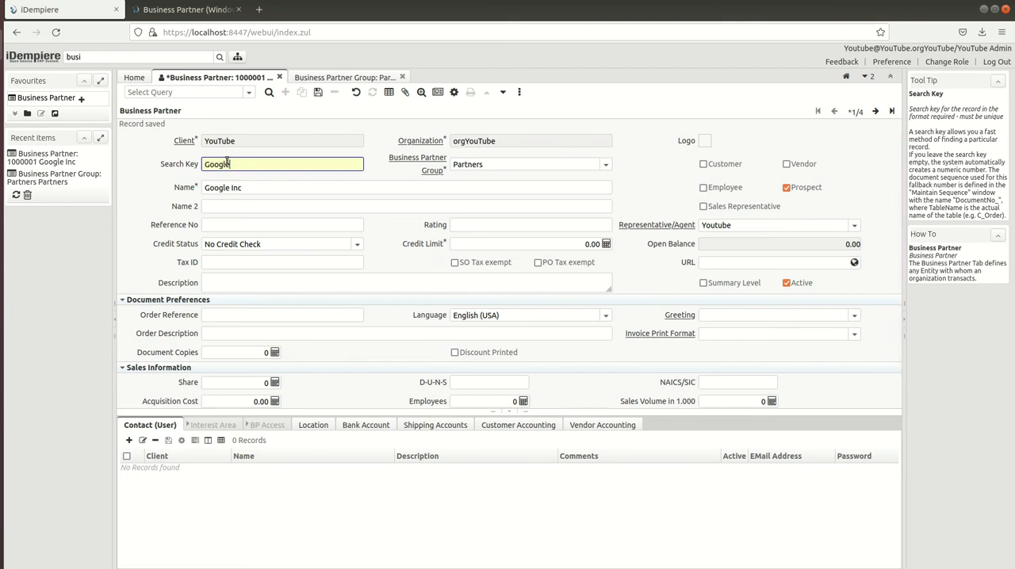
left_click(318, 92)
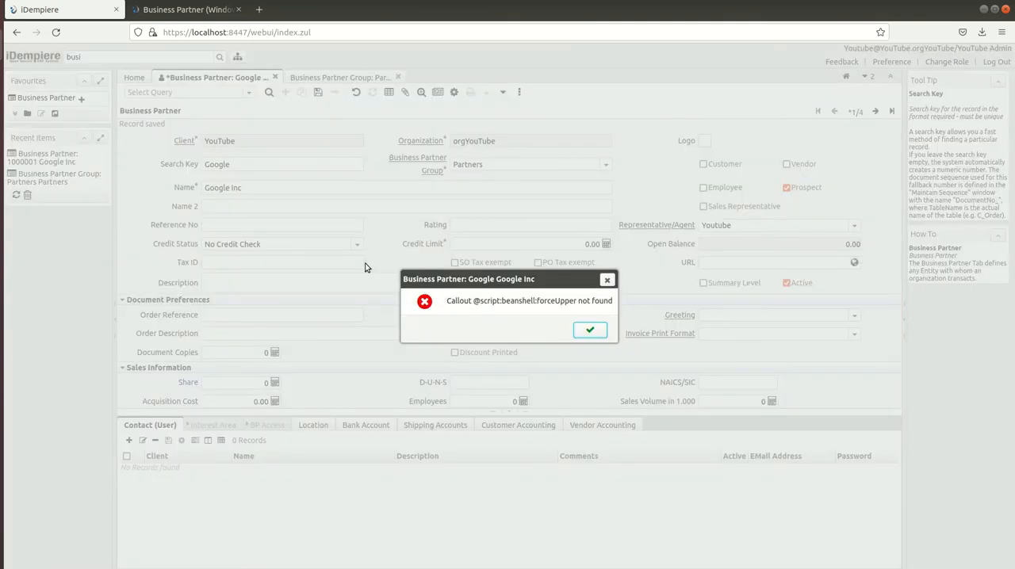
left_click(590, 331)
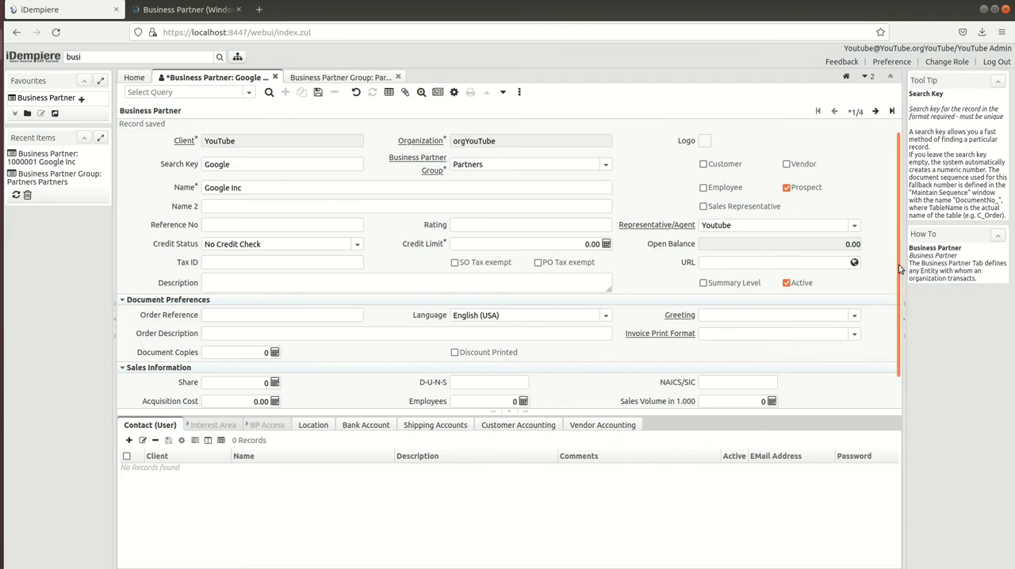
scroll(903, 305, "down", 1)
scroll(902, 305, "down", 1)
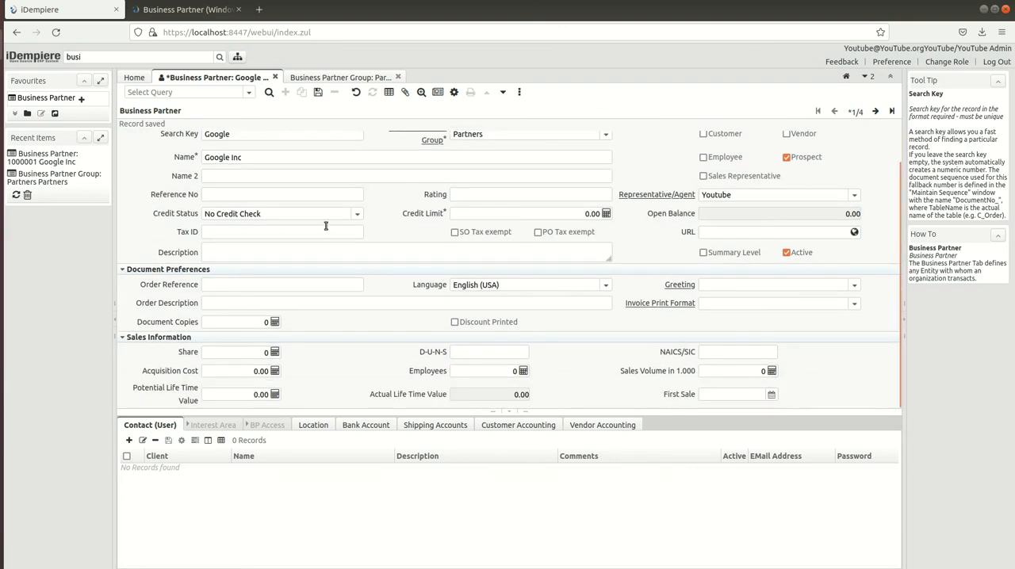
left_click(318, 92)
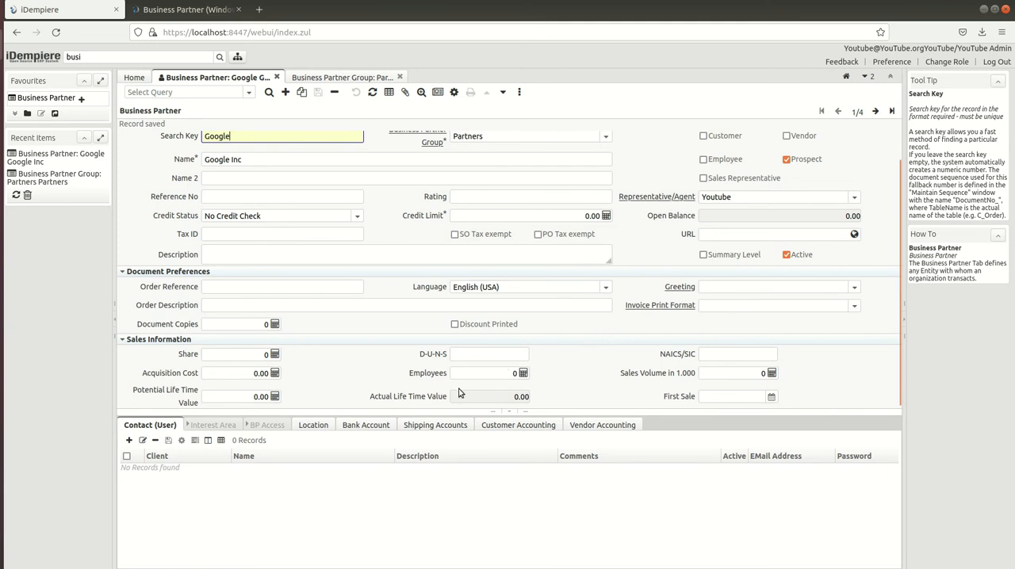
Add a contact named Google to the Google Inc business partner and save the contact record
left_click(136, 428)
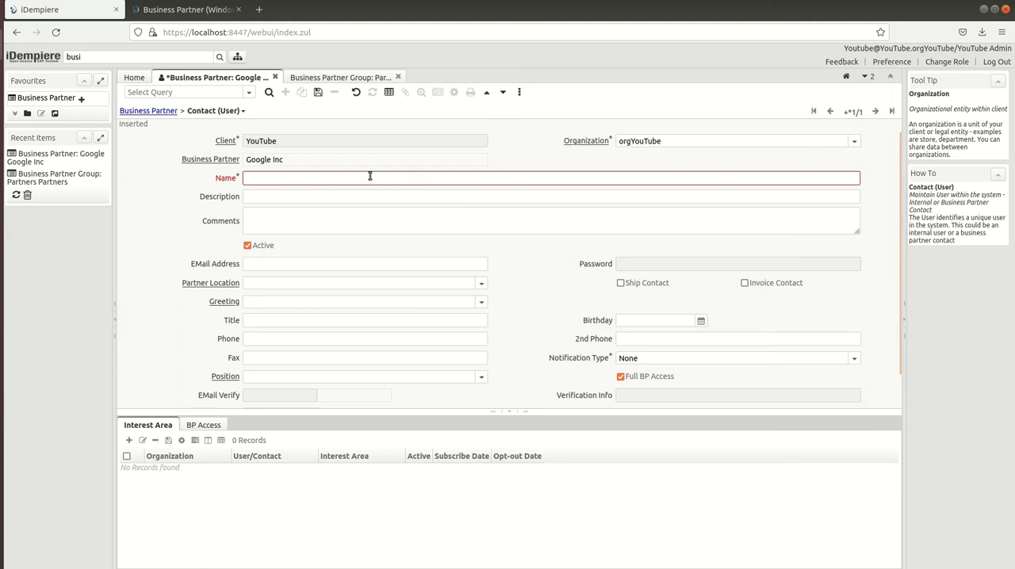
left_click(278, 180)
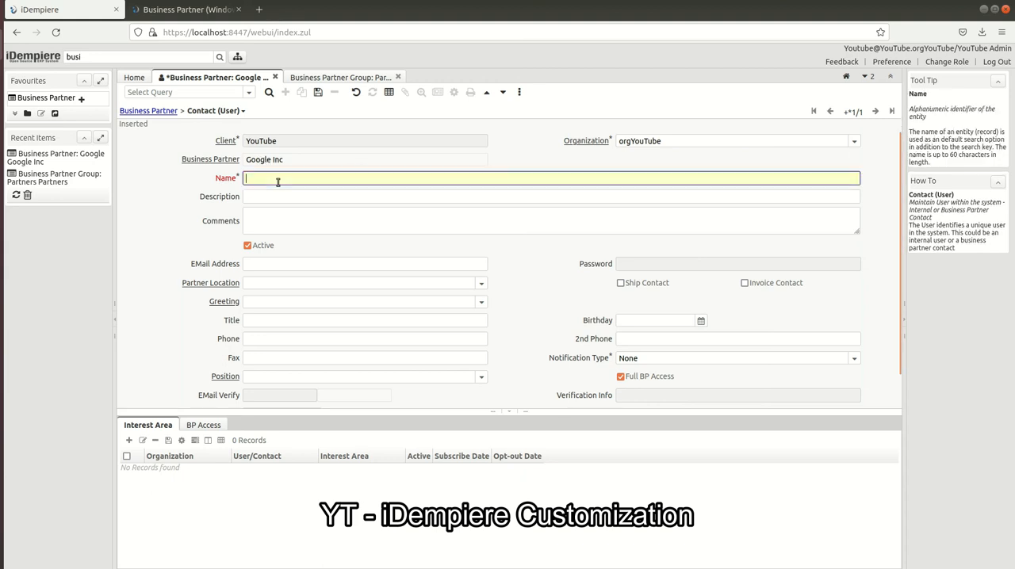
type("Google")
left_click(343, 265)
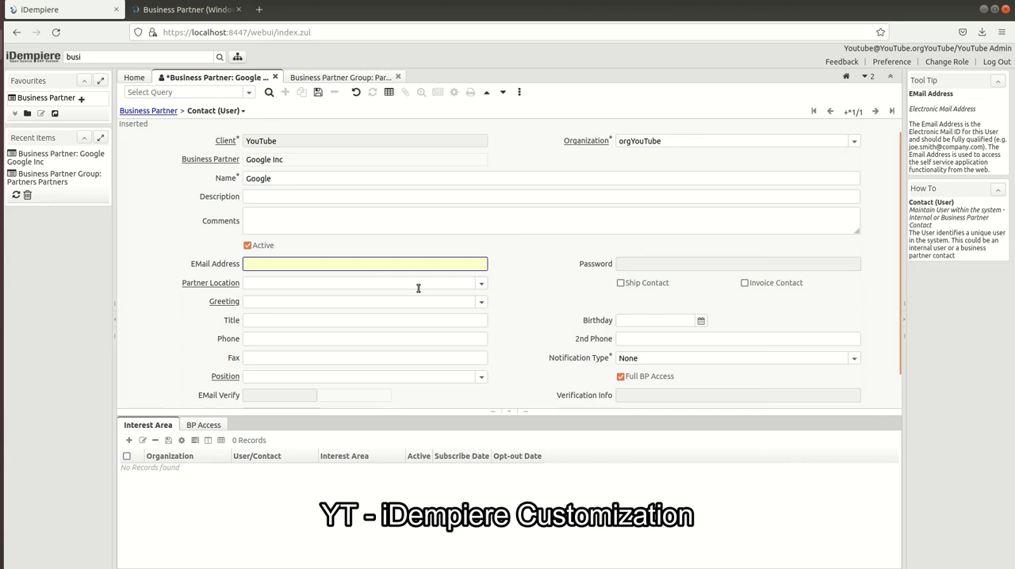
left_click(481, 283)
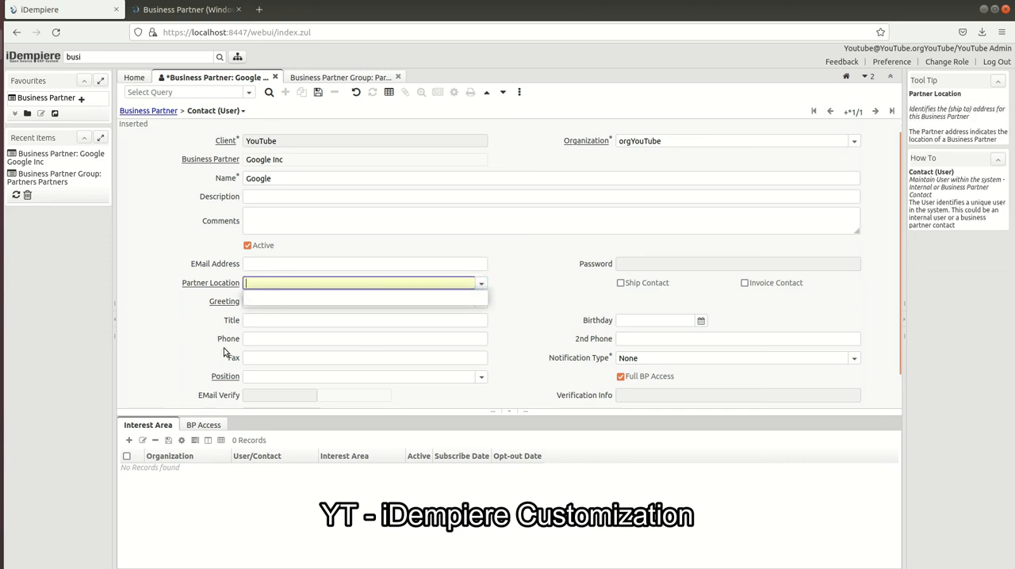
left_click(199, 325)
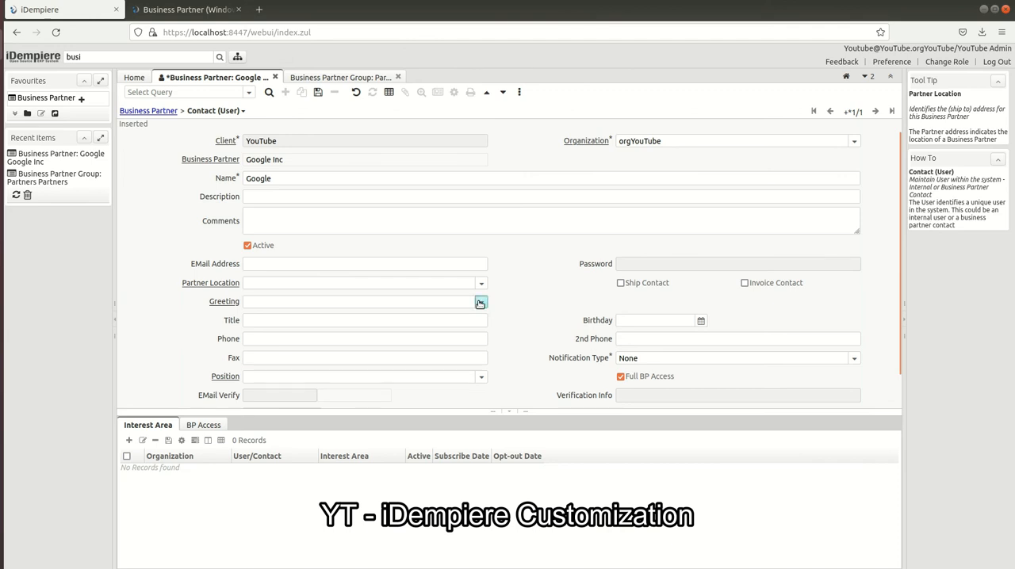
left_click(480, 302)
left_click(549, 348)
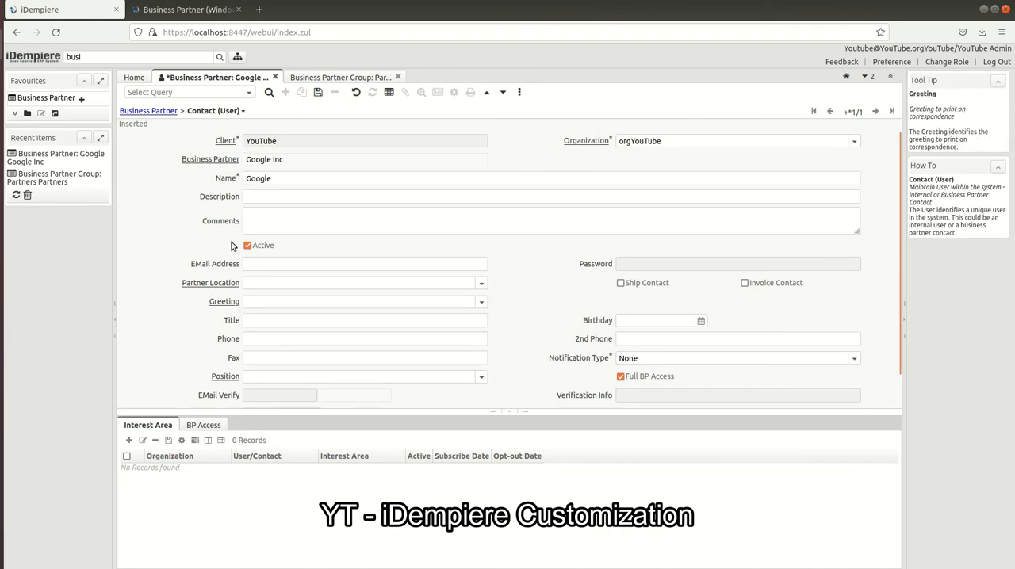
left_click(318, 92)
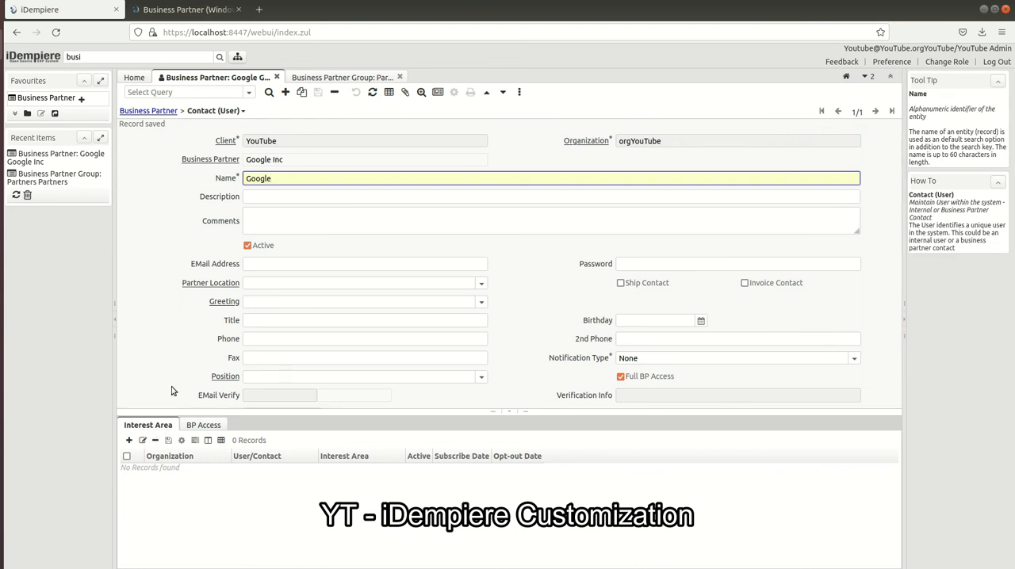
Start a new location record for the Google Inc business partner and name it US
left_click(198, 426)
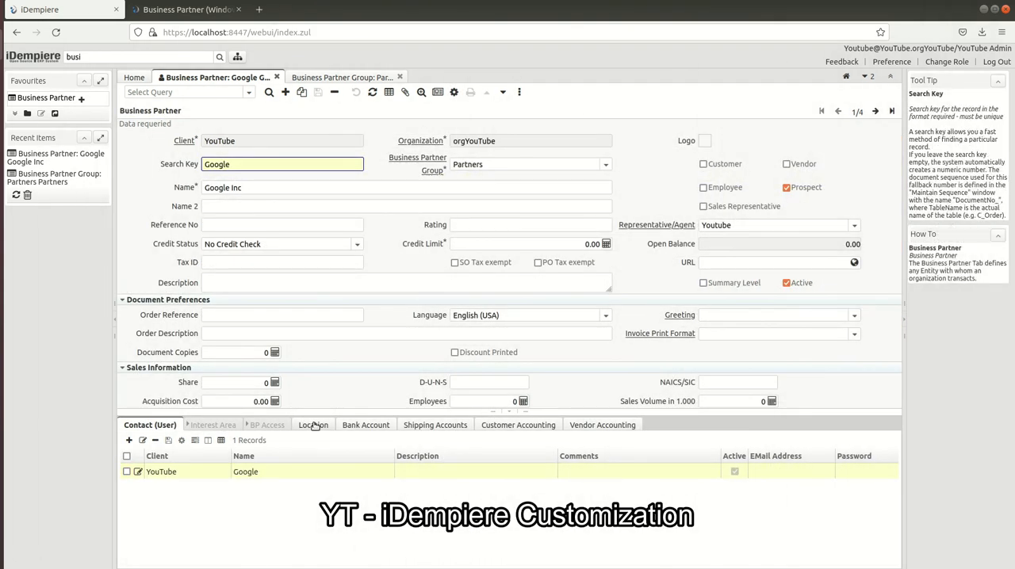
left_click(315, 427)
left_click(315, 426)
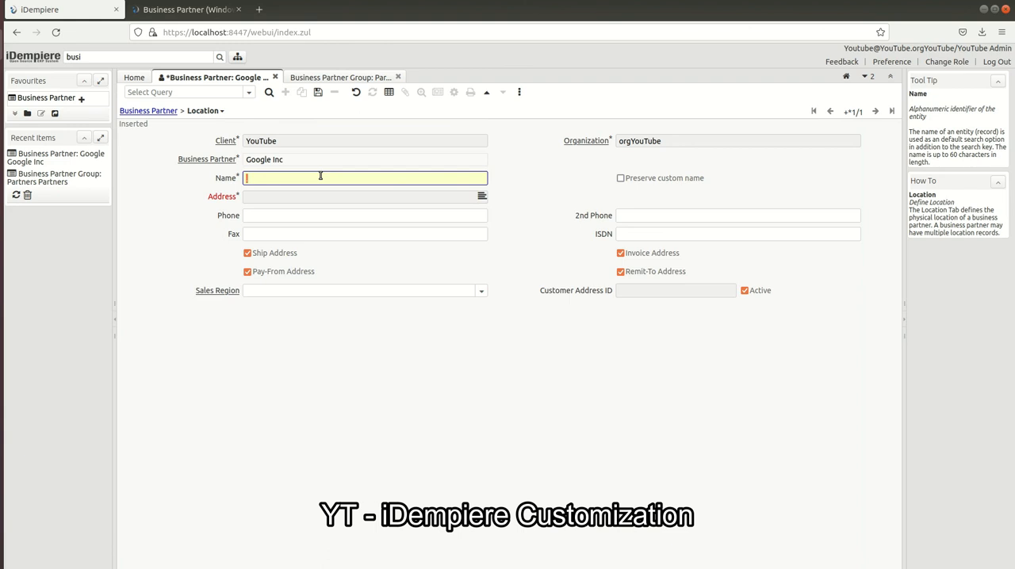
type("US")
Open the location's address for editing and fill in the first two address lines
left_click(482, 197)
type("11")
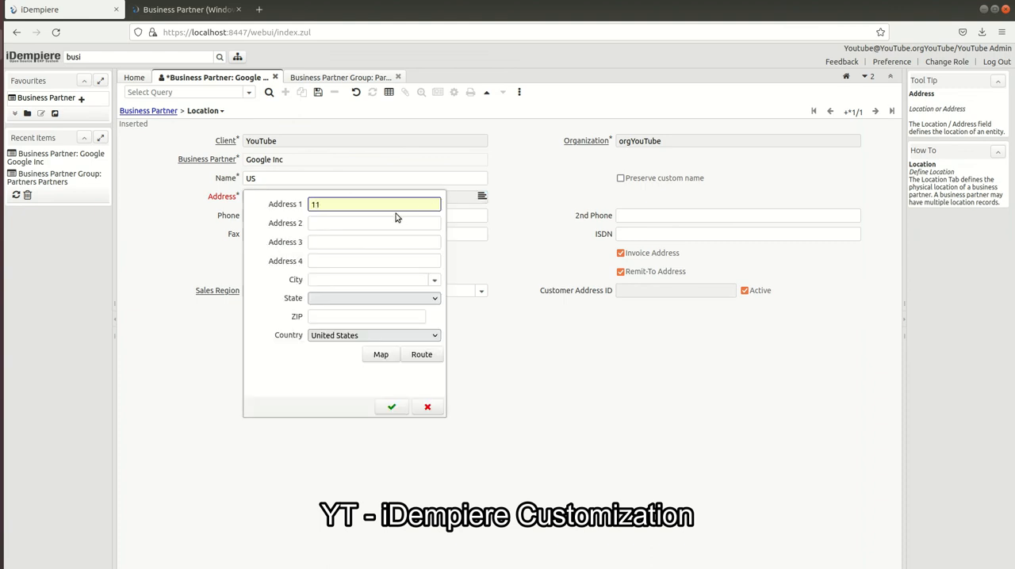
type("0-b")
left_click(397, 222)
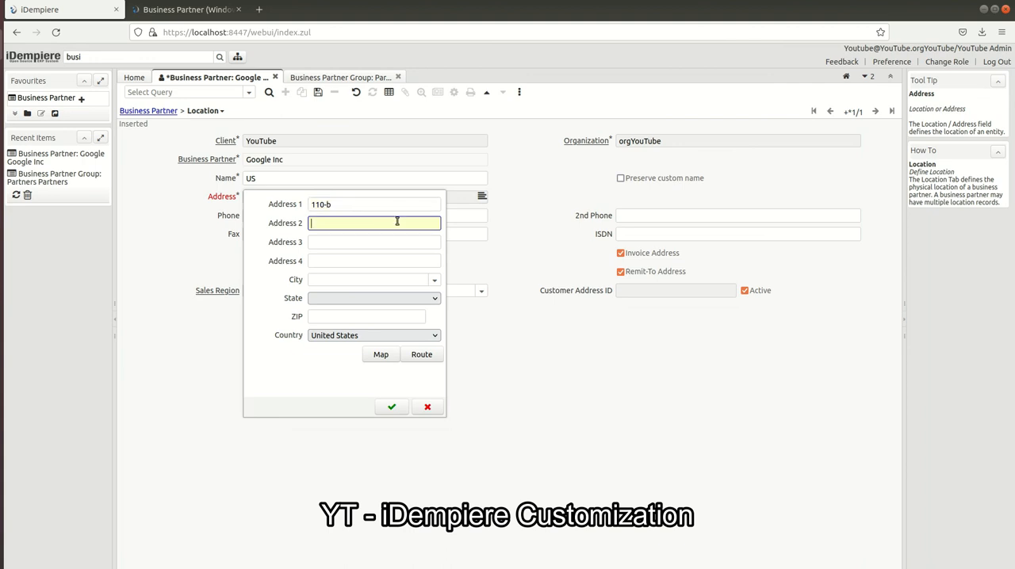
type("Street ROa")
key("BackSpace")
key("BackSpace")
type("oad")
left_click(389, 245)
type("C")
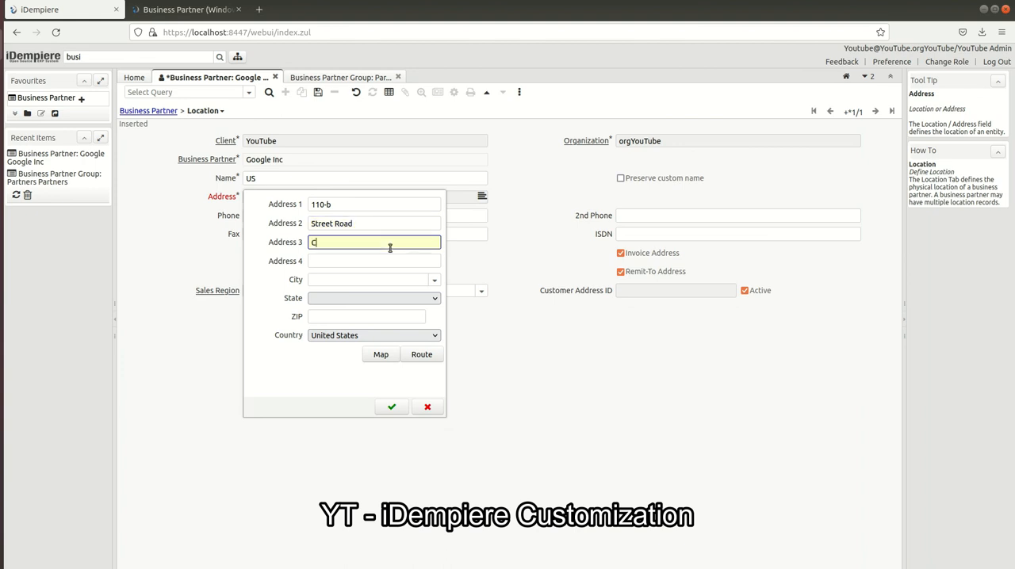
key("BackSpace")
type("Ca")
key("ctrl+a")
key("BackSpace")
Fill in the city and choose the state in the location's address
left_click(371, 279)
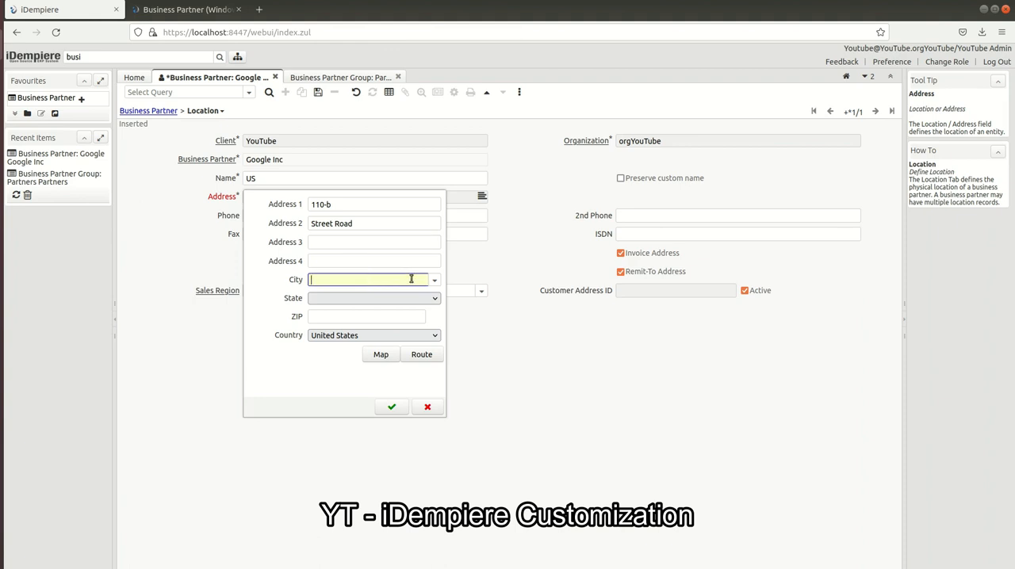
type("A")
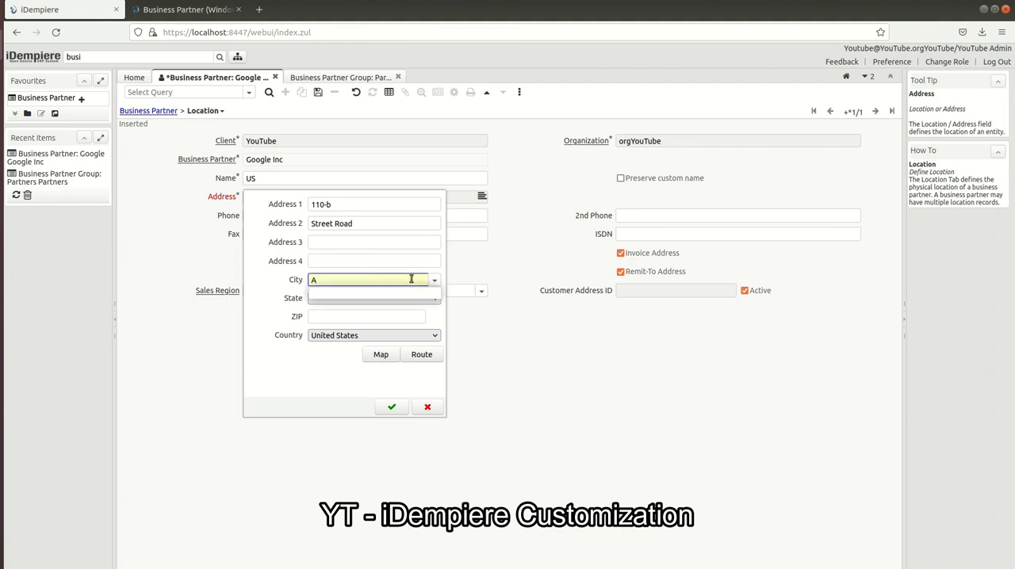
type(" City")
key("Tab")
left_click(357, 302)
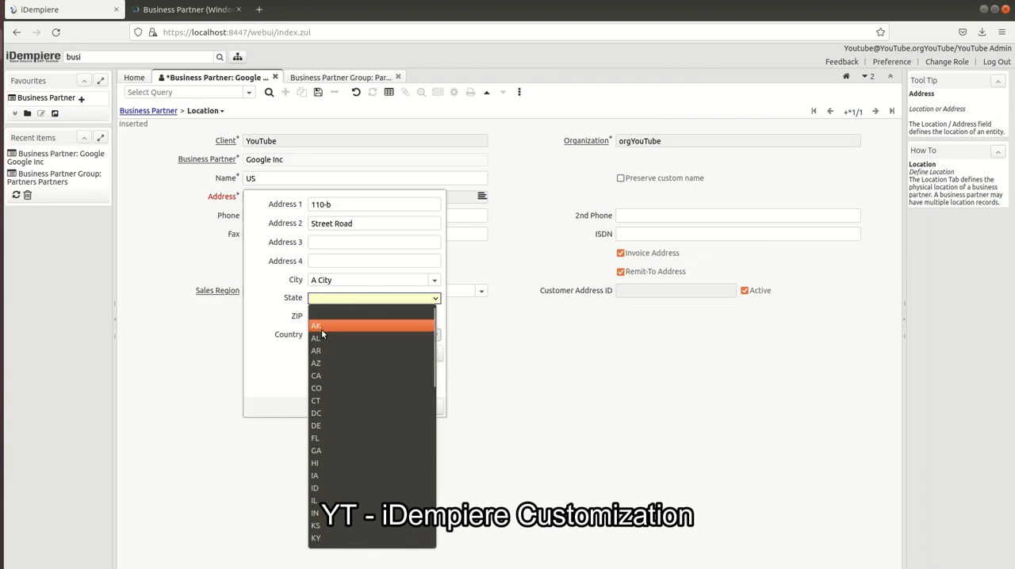
left_click(322, 339)
Enter the address's ZIP code, accept the address, save the location, and return to the Google Inc business partner record
left_click(383, 317)
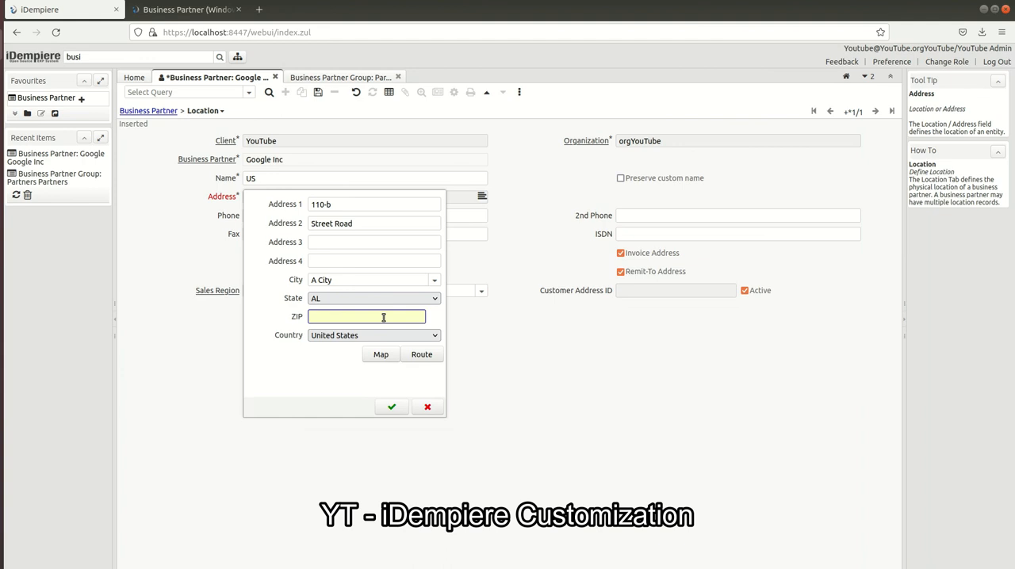
type("0111111")
left_click(391, 406)
left_click(317, 92)
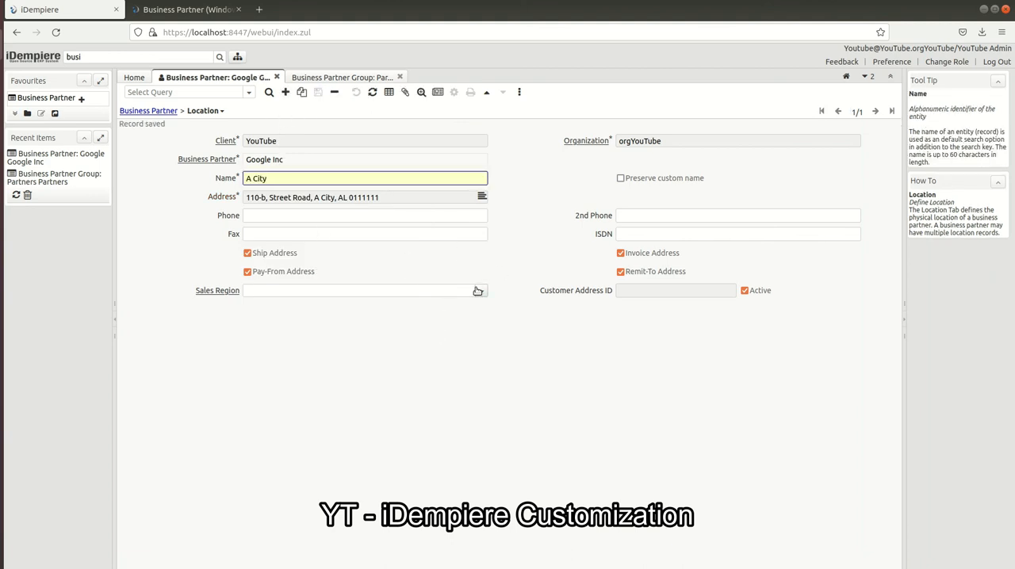
left_click(159, 111)
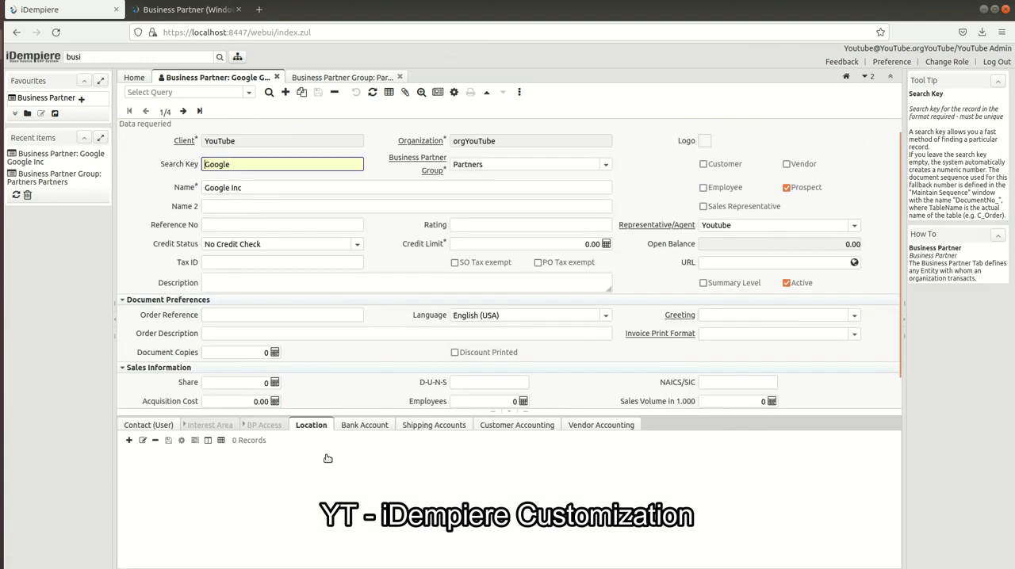
Examine a new bank account record for Google Inc, including its ACH option and mandatory Account Name, and discard the record
left_click(364, 426)
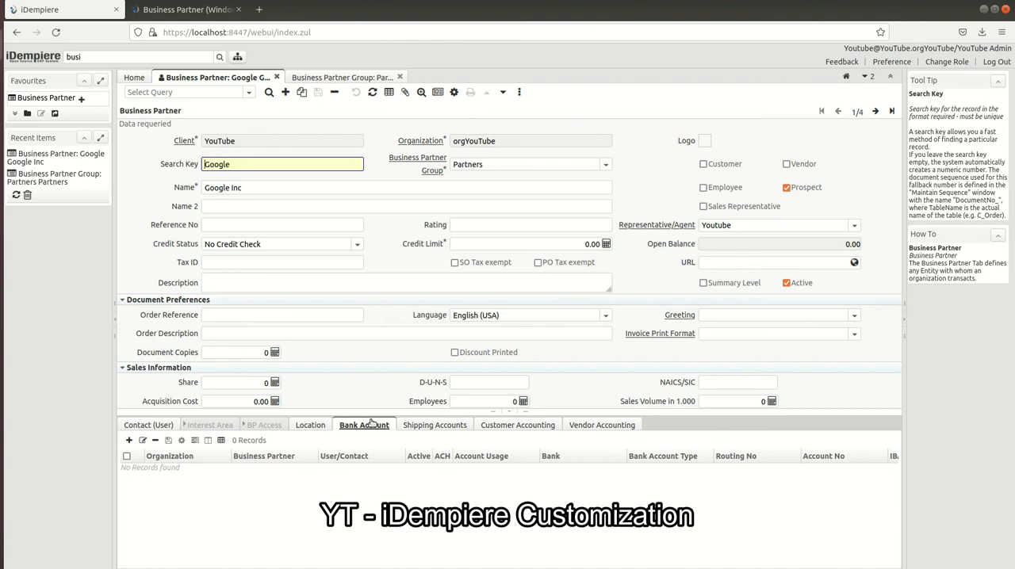
double_click(371, 422)
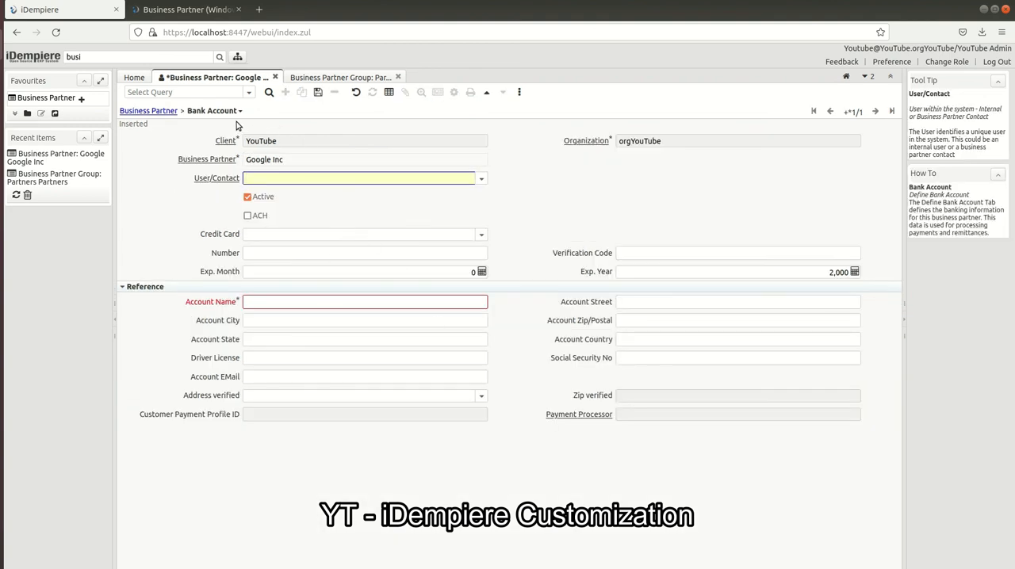
left_click(249, 216)
left_click(248, 216)
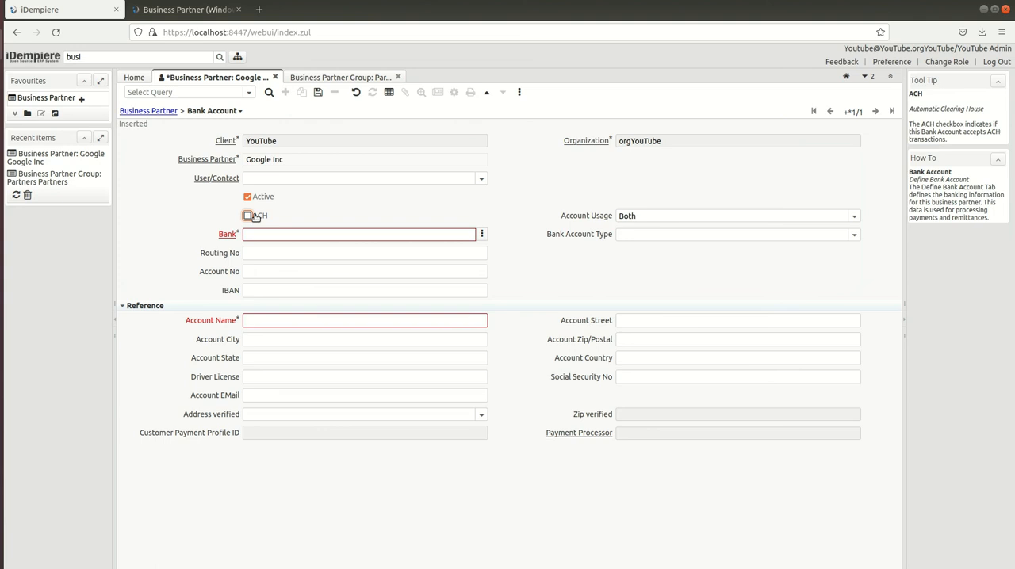
left_click(158, 113)
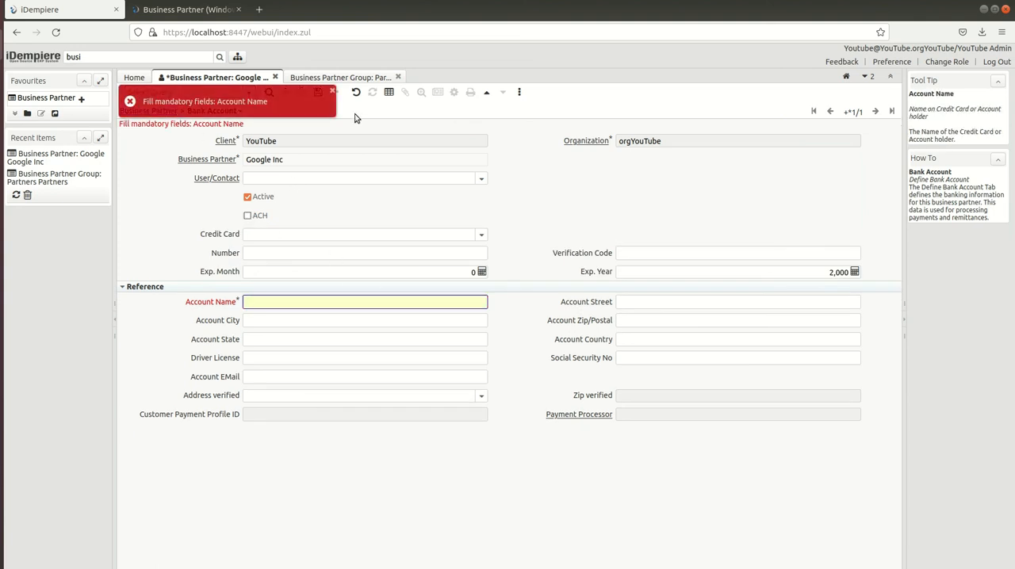
triple_click(204, 304)
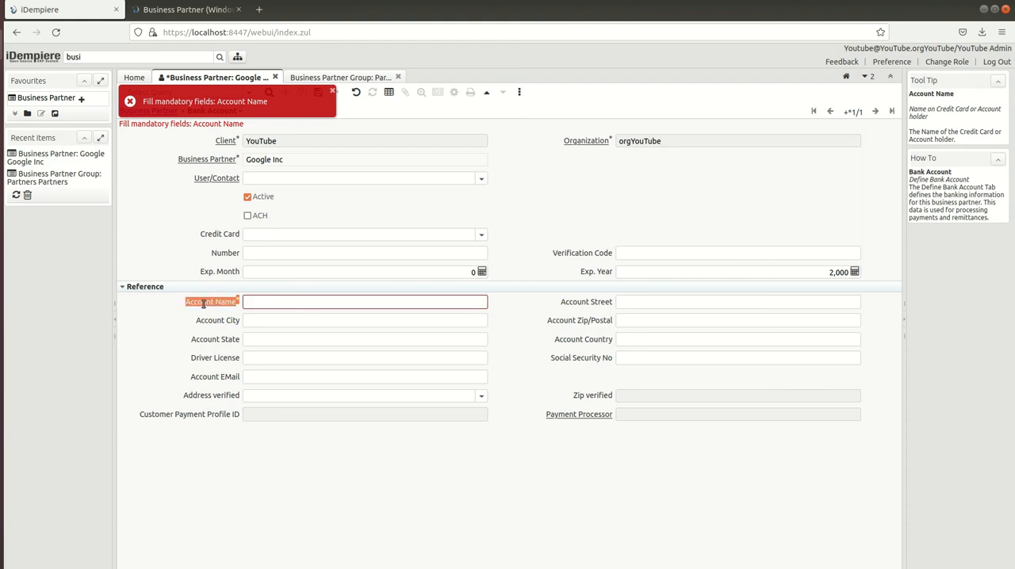
left_click(507, 182)
left_click(356, 92)
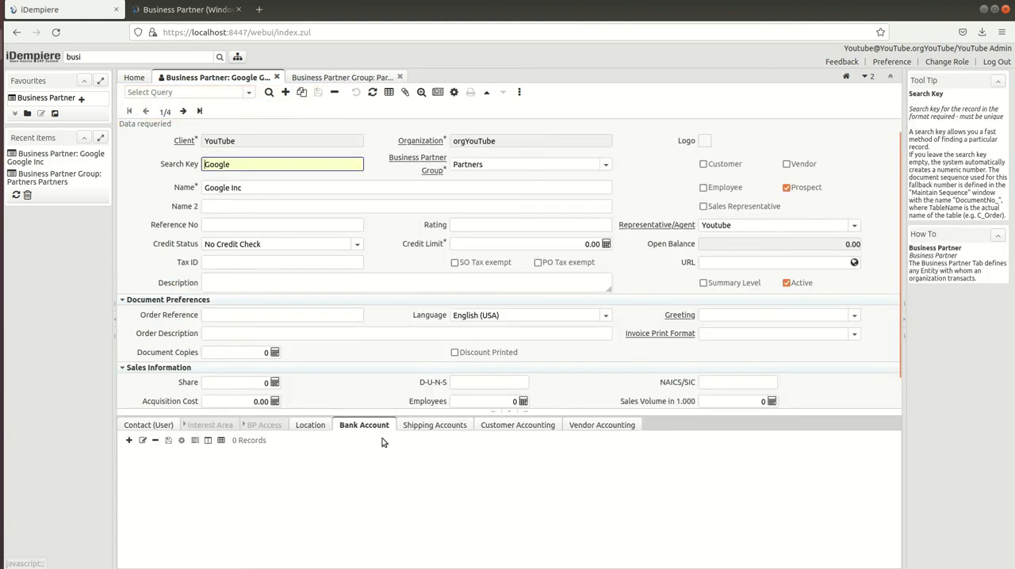
Examine the fields of a new shipping account record for Google Inc and return to the business partner record
left_click(428, 425)
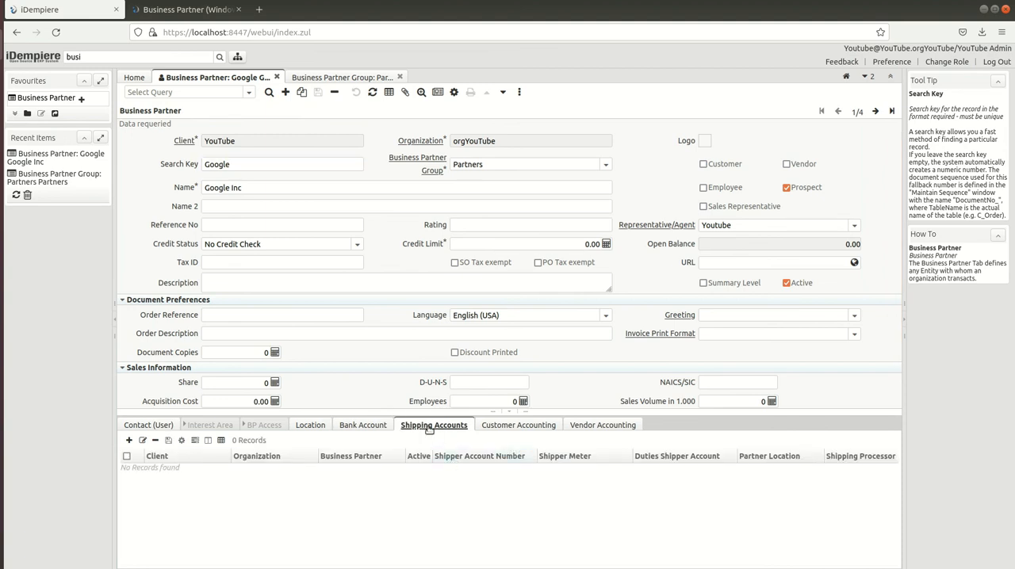
left_click(428, 425)
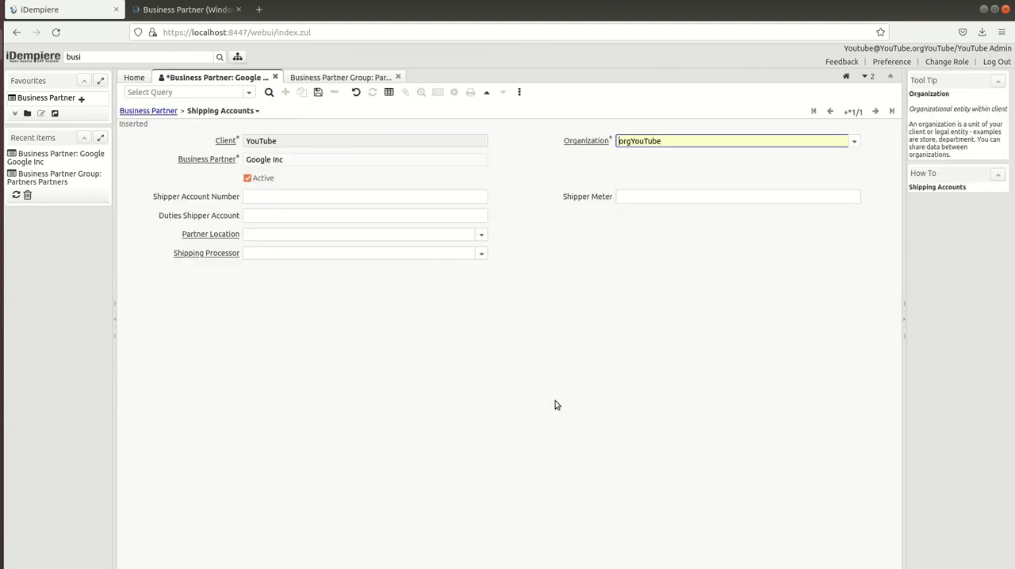
left_click(149, 112)
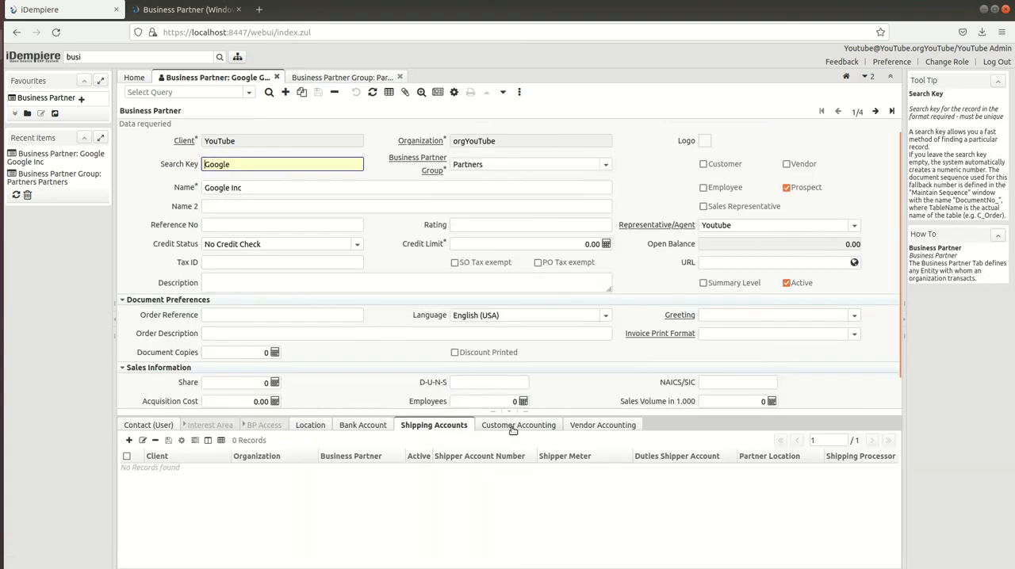